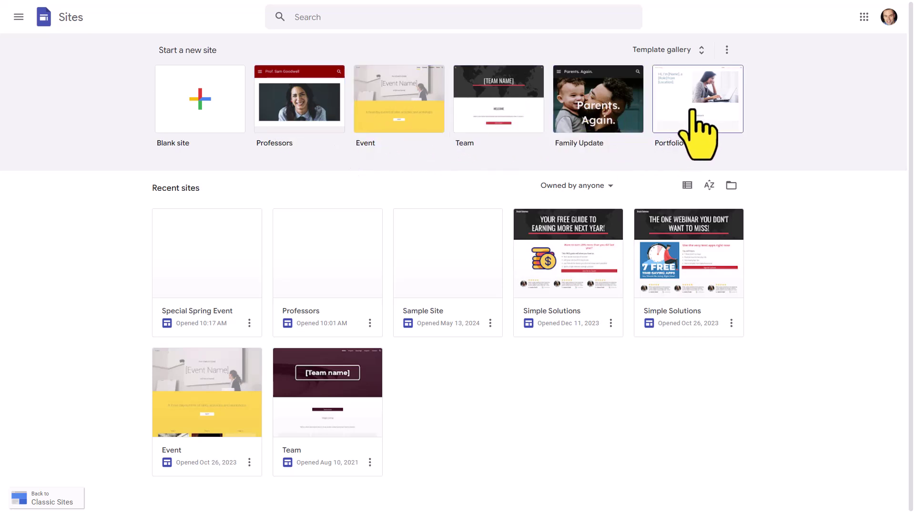
Browse the full Template gallery of site templates.
left_click(668, 49)
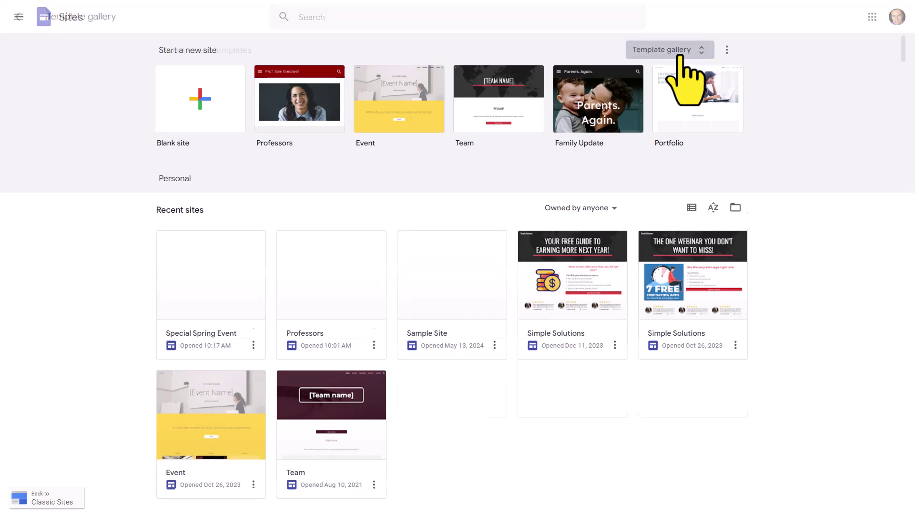
scroll(799, 233, "down", 2)
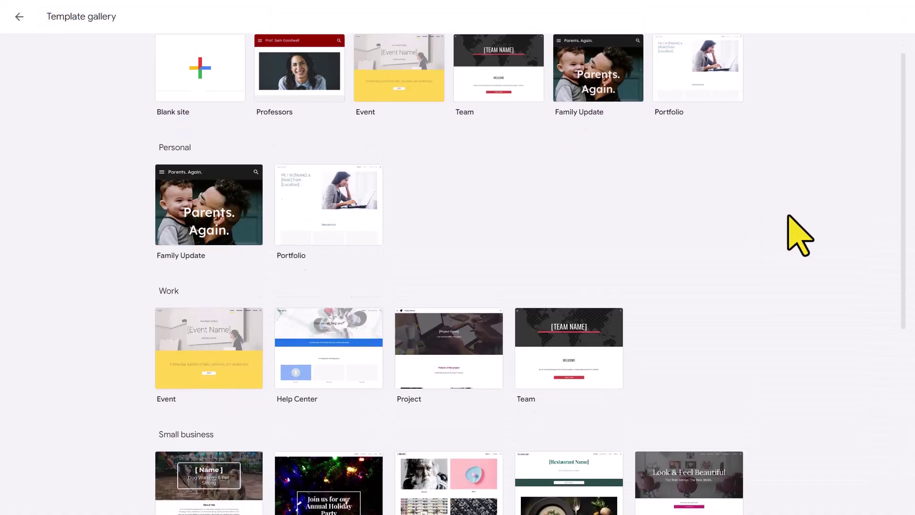
scroll(799, 234, "down", 2)
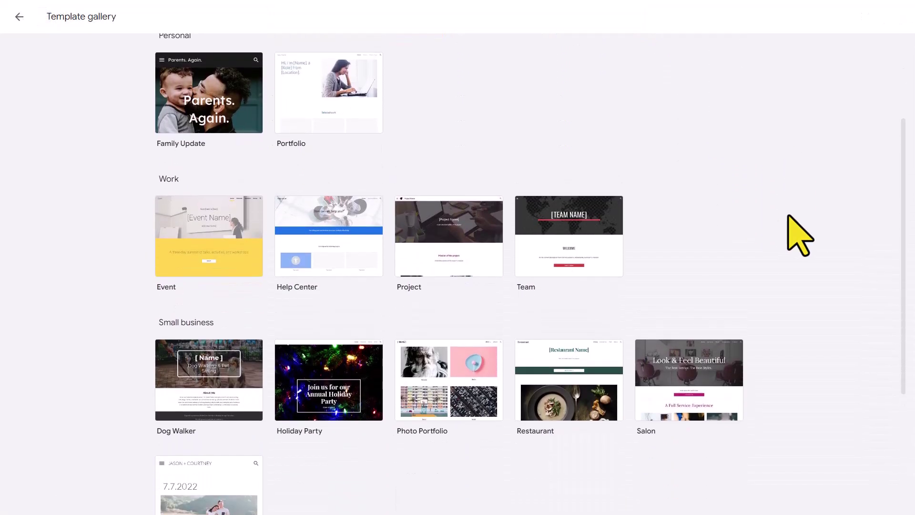
scroll(800, 233, "up", 1)
scroll(799, 234, "down", 1)
scroll(799, 234, "down", 2)
scroll(798, 234, "up", 3)
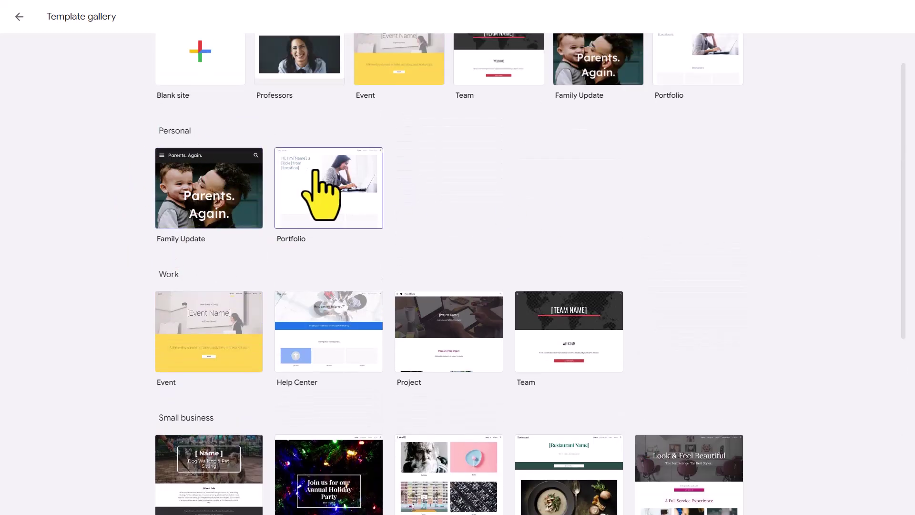
scroll(229, 157, "down", 1)
scroll(254, 190, "down", 1)
scroll(259, 197, "down", 2)
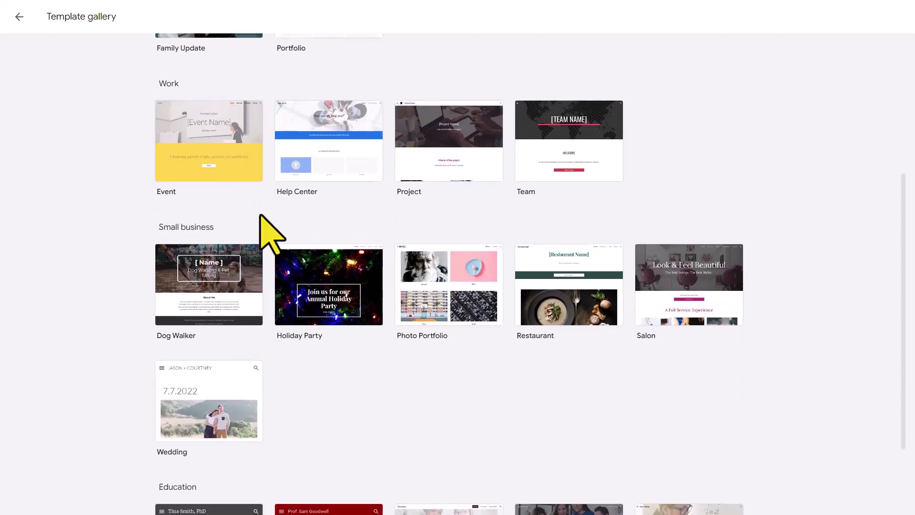
scroll(300, 221, "down", 1)
scroll(315, 244, "down", 1)
scroll(358, 286, "down", 1)
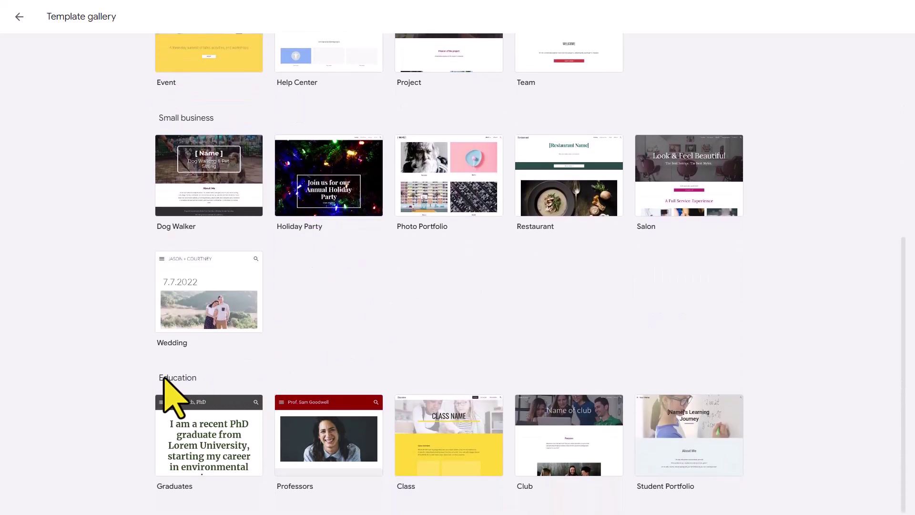
scroll(351, 379, "up", 2)
scroll(355, 379, "down", 1)
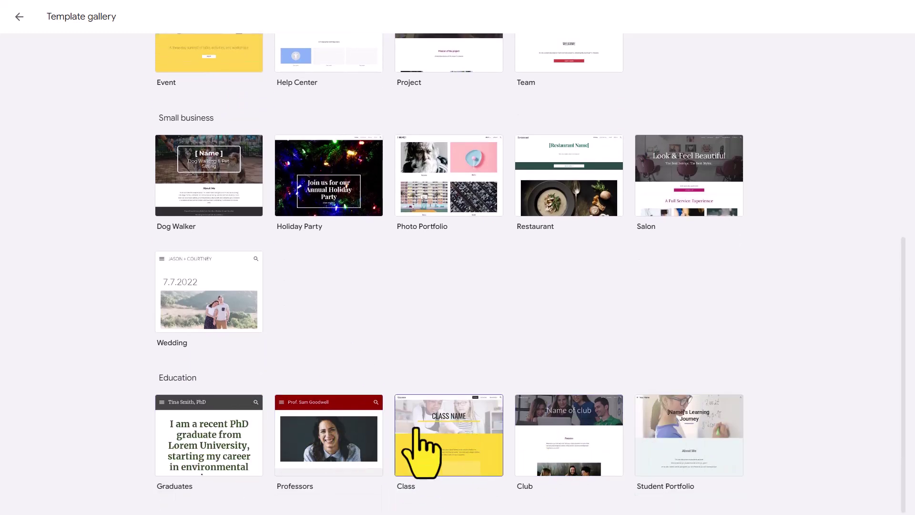
scroll(425, 451, "up", 3)
scroll(422, 444, "up", 3)
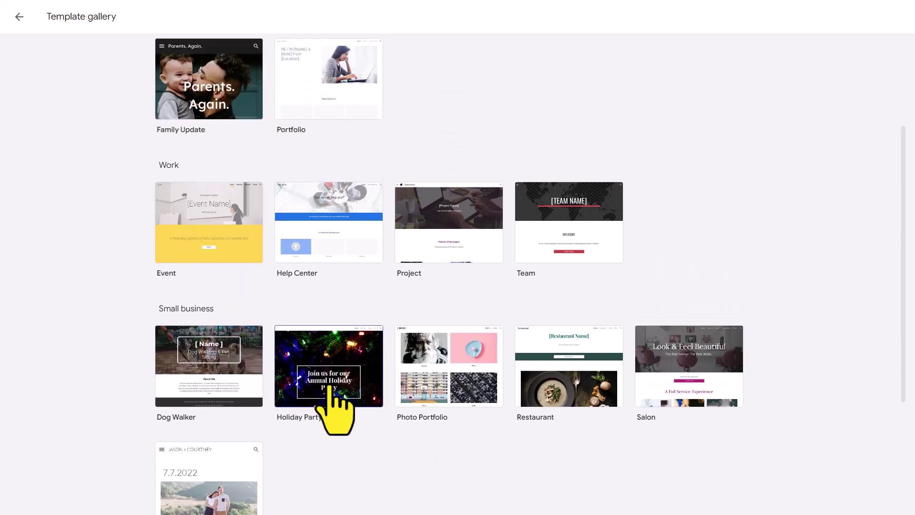
scroll(390, 422, "down", 1)
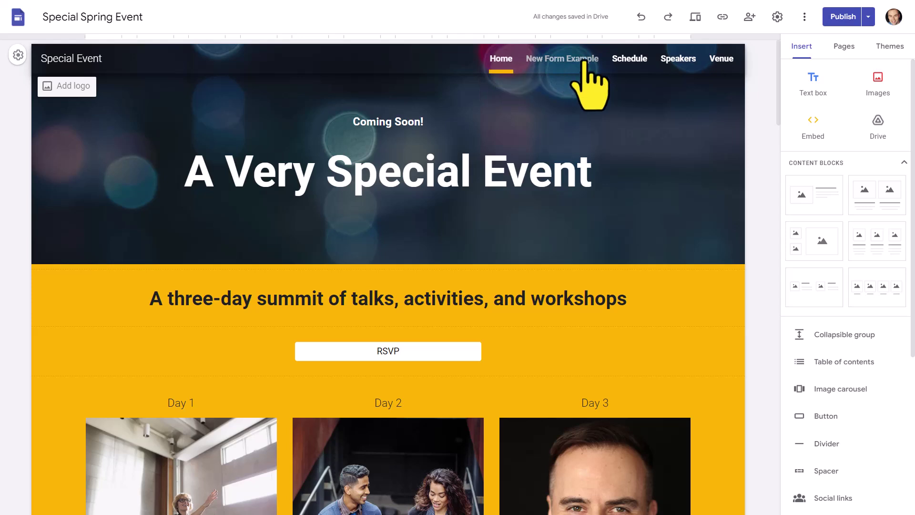
Set the site's navigation mode to Side in Settings.
left_click(777, 16)
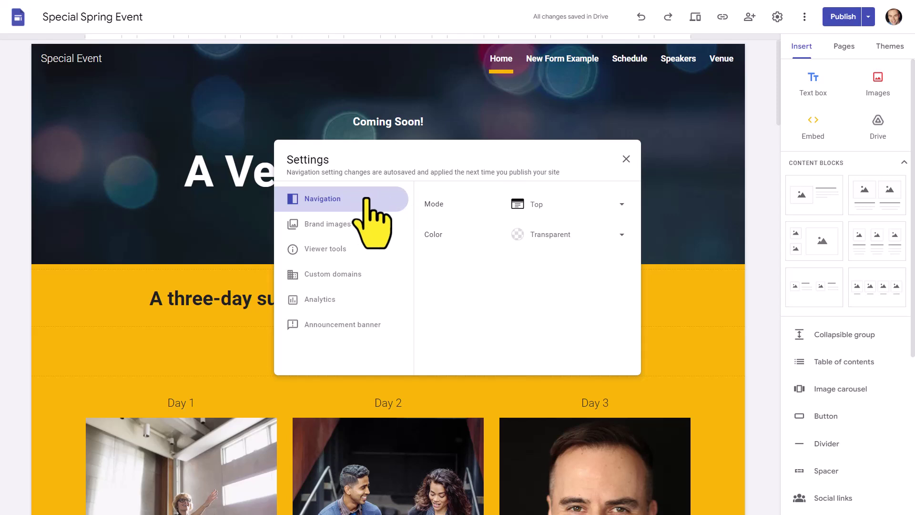
left_click(621, 207)
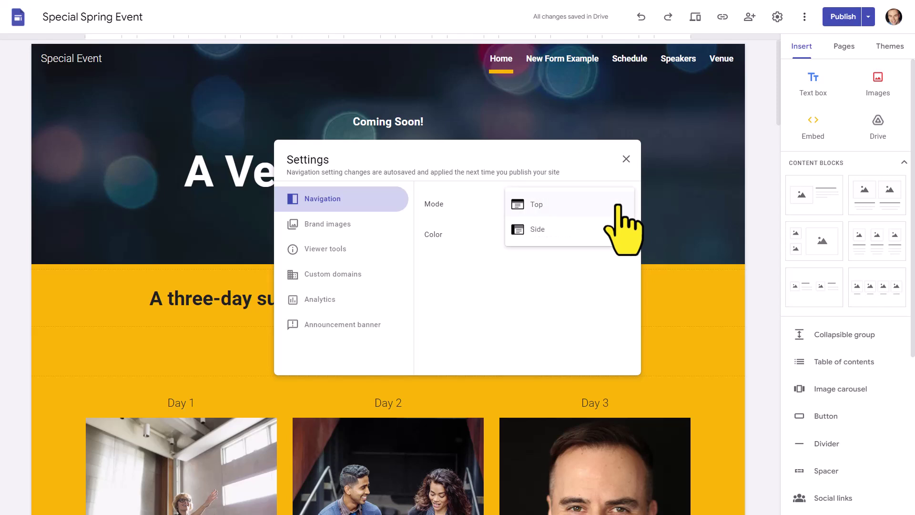
left_click(541, 230)
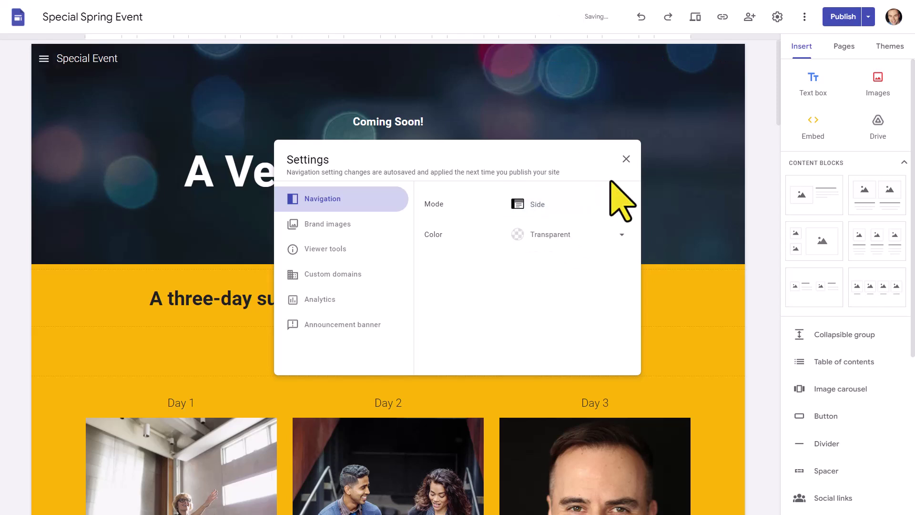
left_click(627, 160)
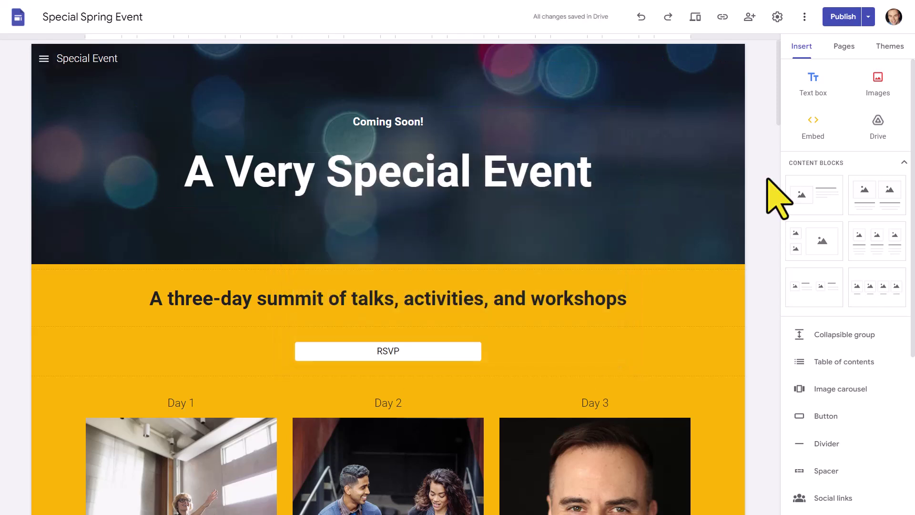
mouse_move(44, 59)
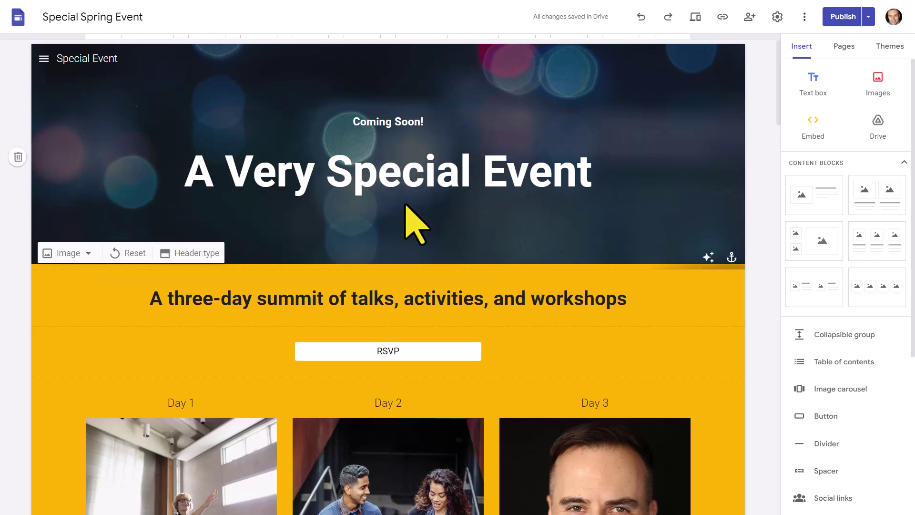
left_click(44, 59)
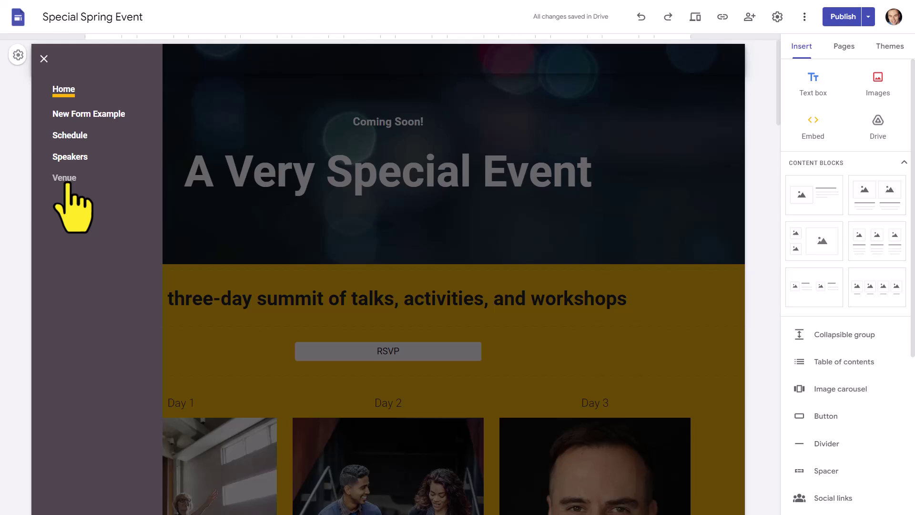
left_click(44, 57)
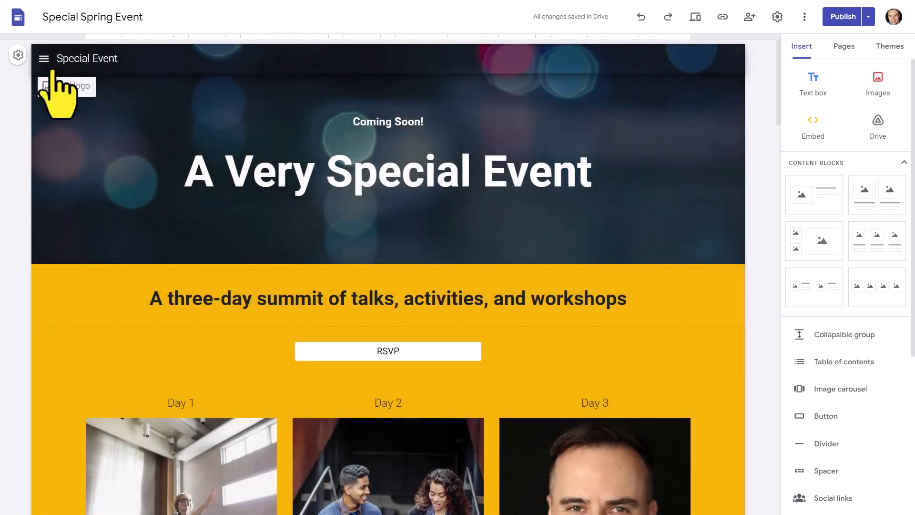
scroll(111, 244, "down", 5)
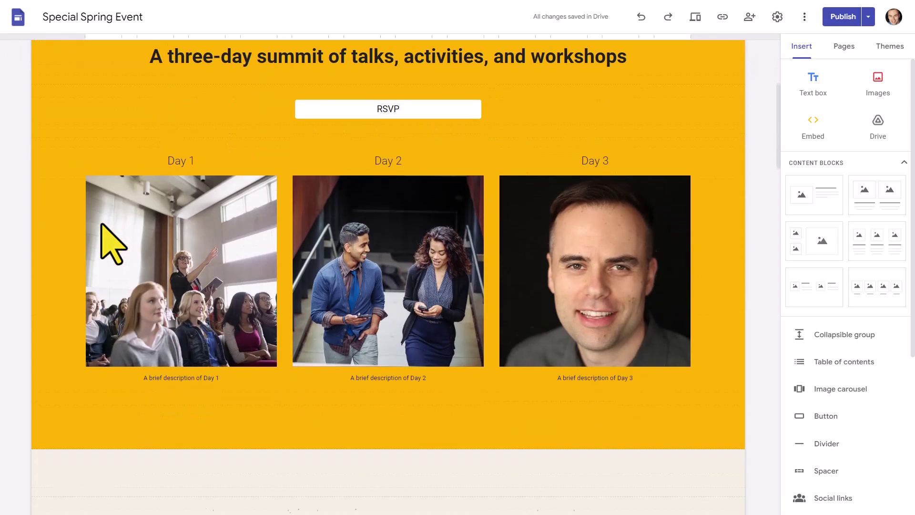
scroll(111, 244, "down", 3)
scroll(111, 243, "down", 3)
scroll(111, 243, "down", 3)
scroll(111, 244, "up", 4)
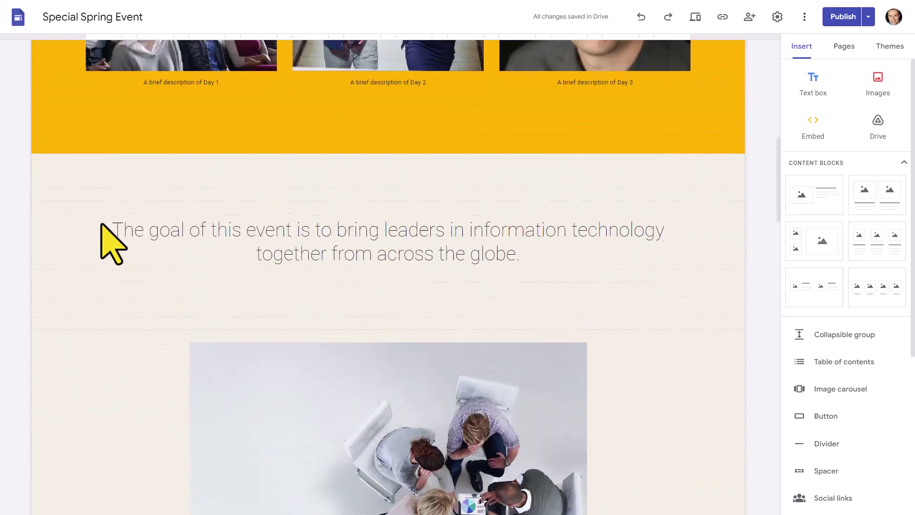
scroll(111, 243, "up", 4)
scroll(111, 244, "up", 3)
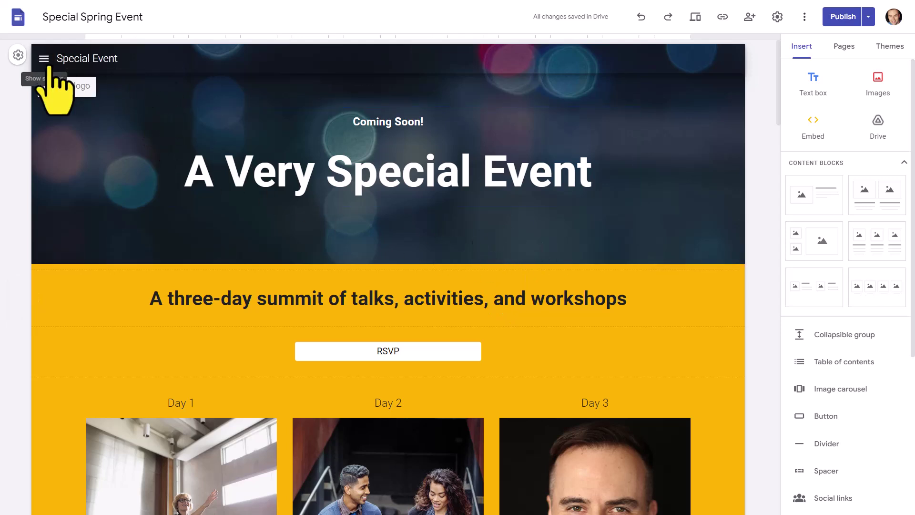
Set navigation mode to Top and its colour to White, after trying Black.
left_click(777, 17)
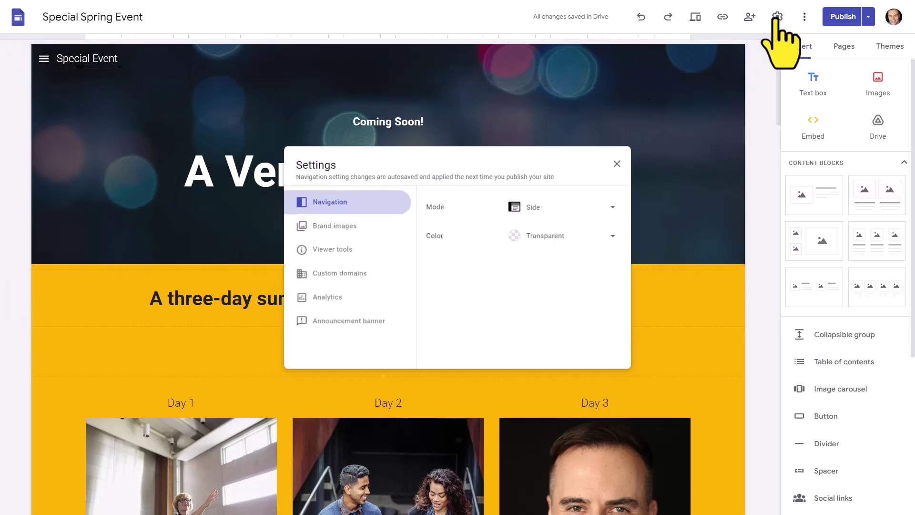
left_click(587, 207)
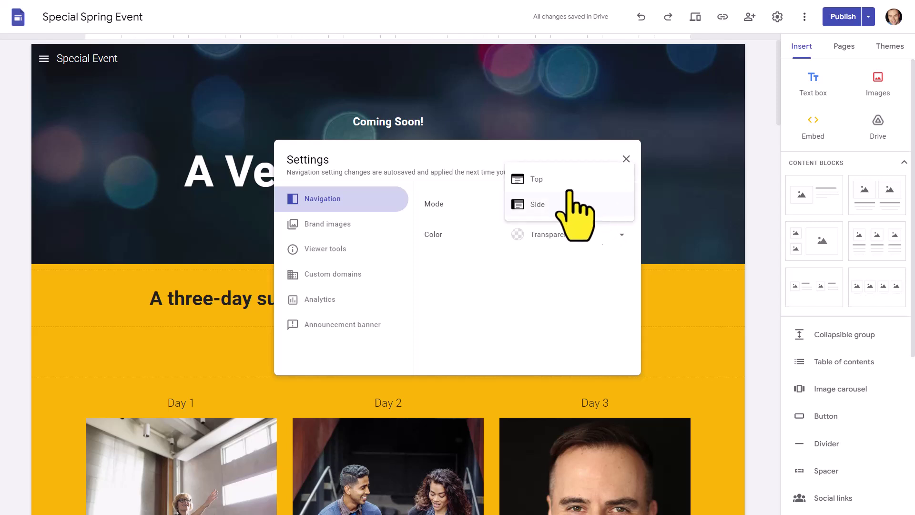
left_click(565, 180)
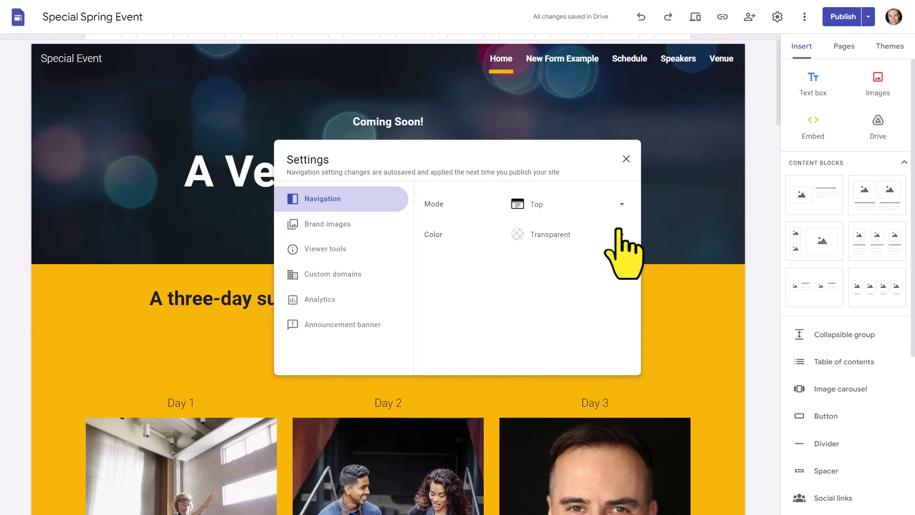
left_click(544, 259)
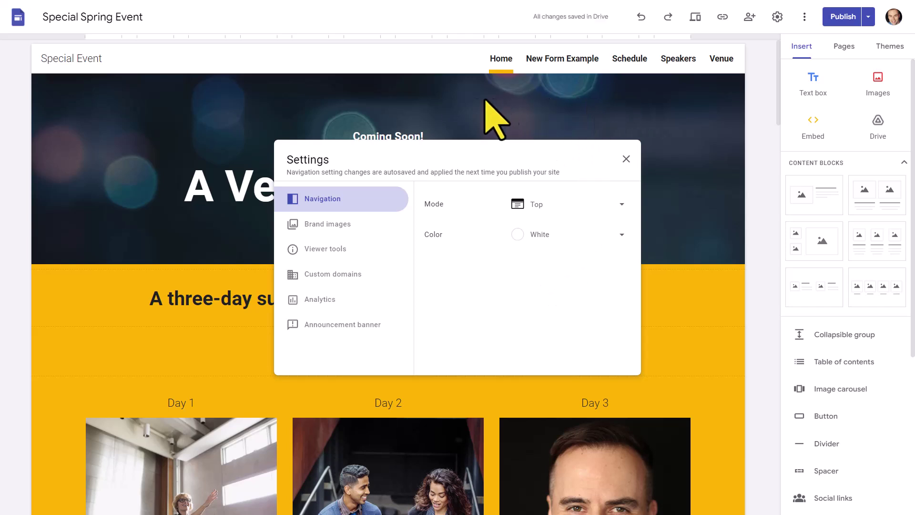
left_click(623, 235)
left_click(543, 261)
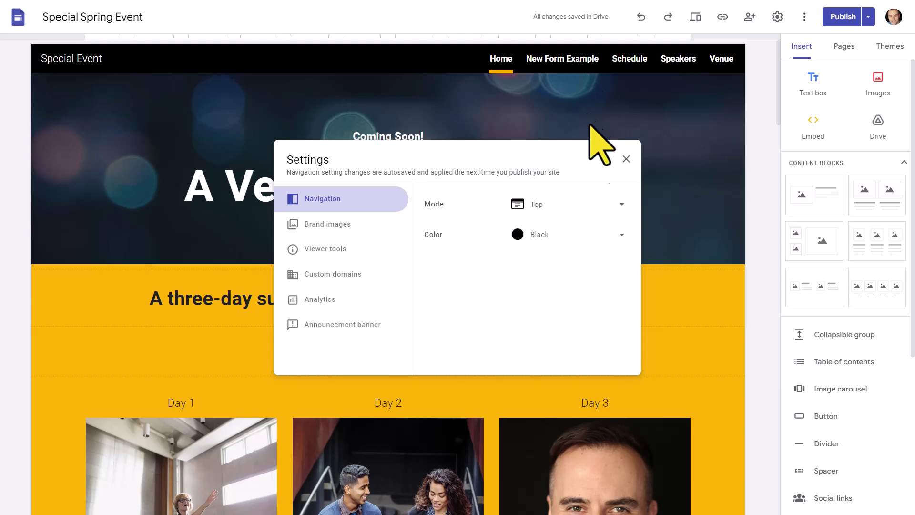
left_click(622, 234)
left_click(565, 215)
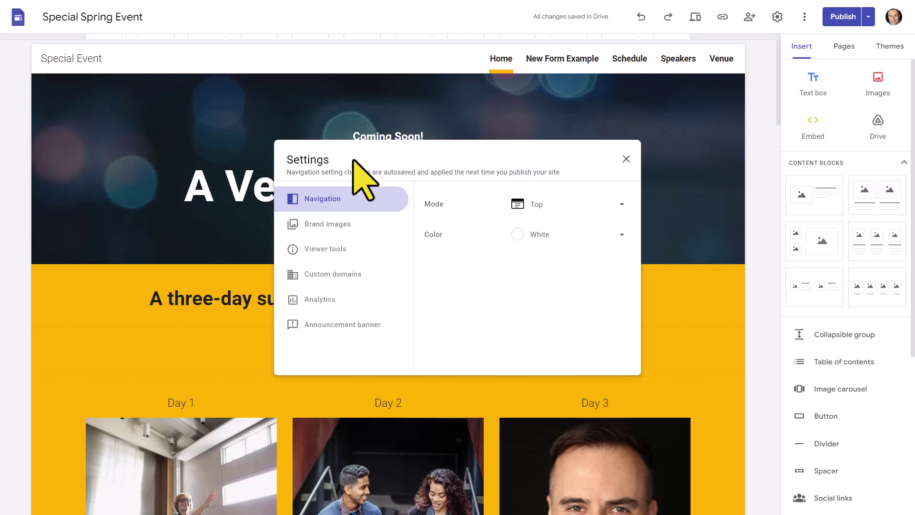
Upload the green checkmark image as the site logo under Brand images.
left_click(328, 224)
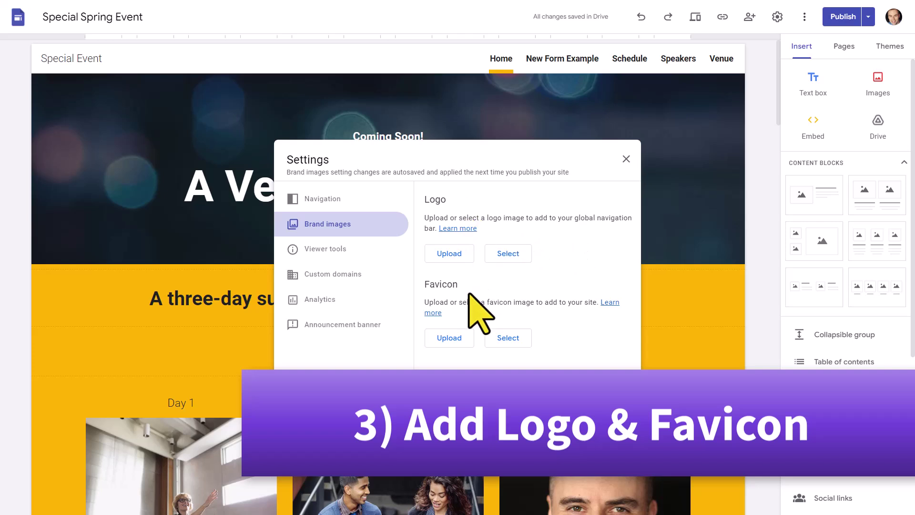
left_click(449, 255)
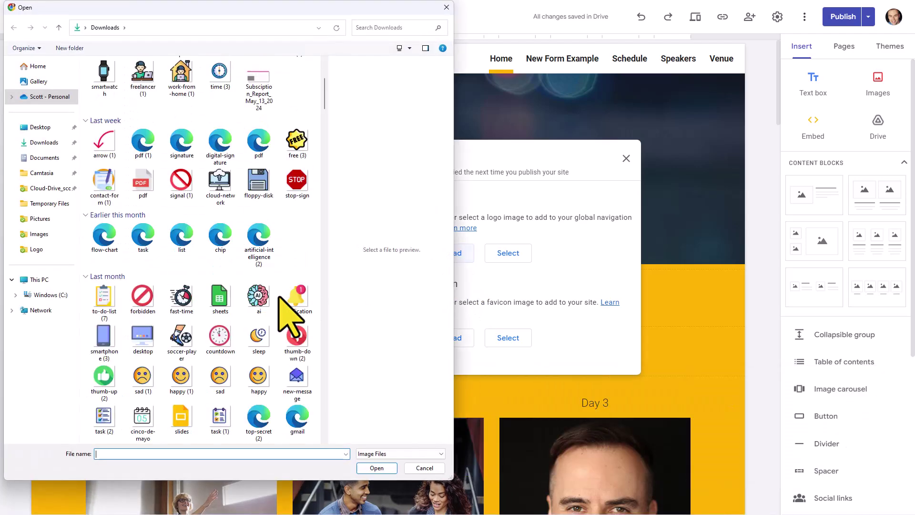
scroll(290, 314, "down", 5)
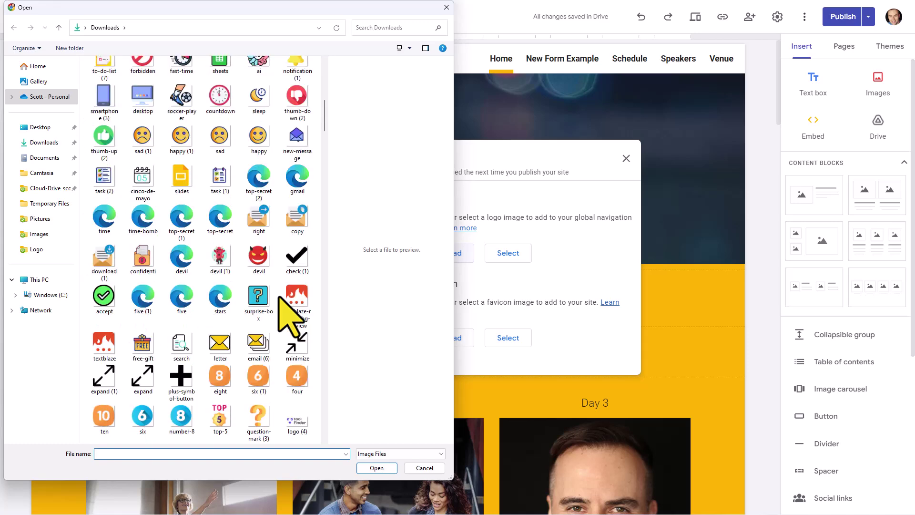
scroll(290, 315, "down", 3)
double_click(297, 336)
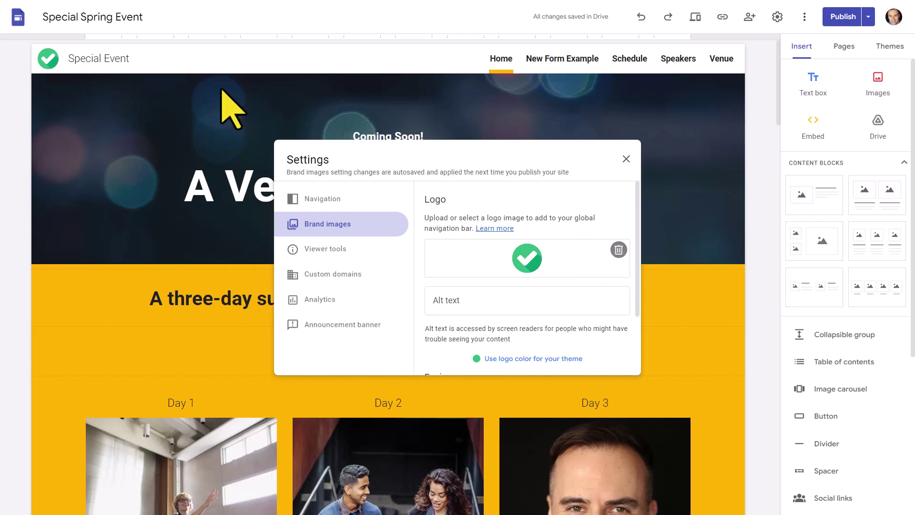
left_click(140, 63)
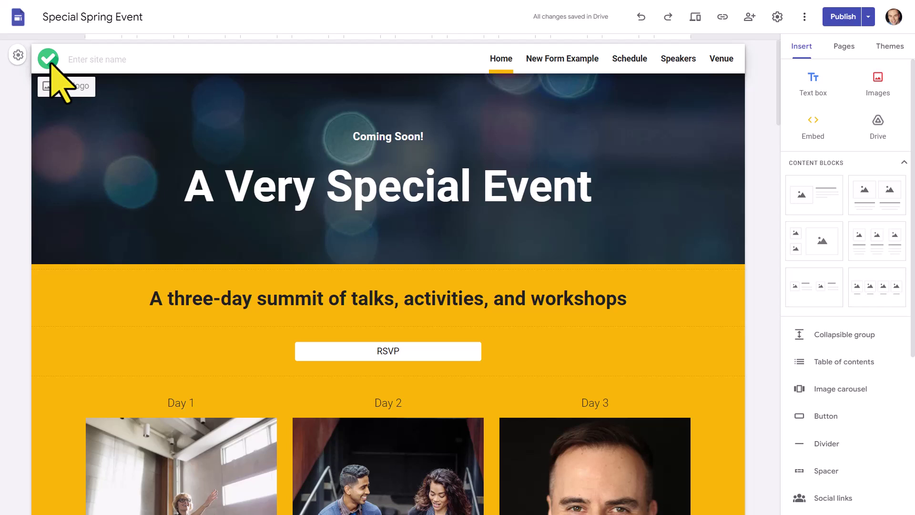
Change the site name in the header to 'Checkbox Marketing'.
mouse_move(97, 59)
left_click(147, 60)
type("Checkbox Marketing")
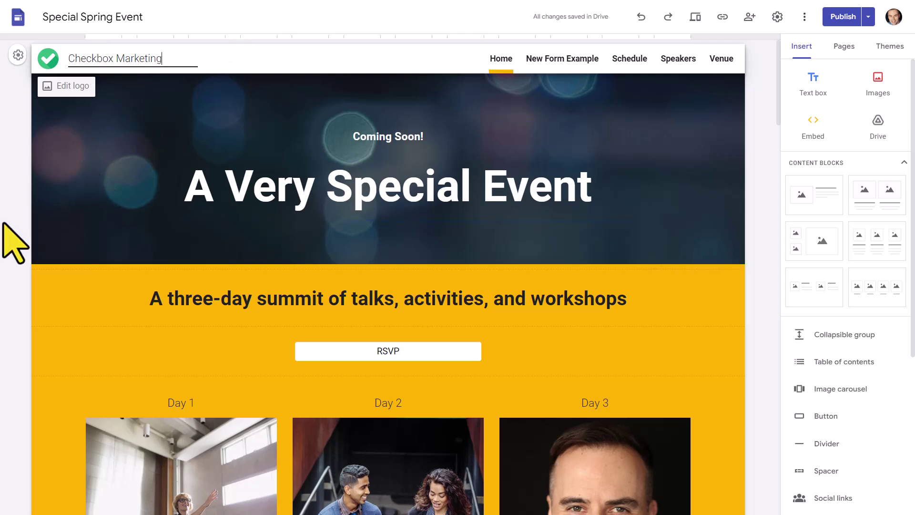
left_click(14, 243)
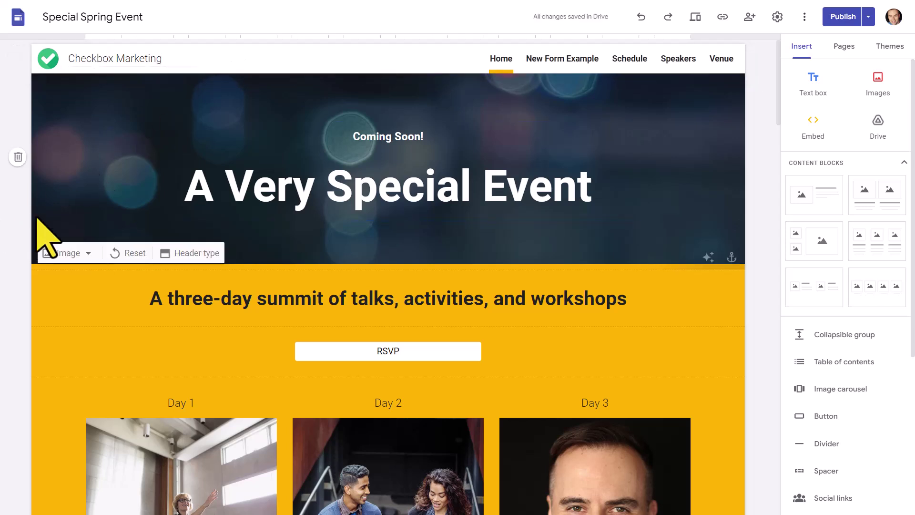
left_click(778, 17)
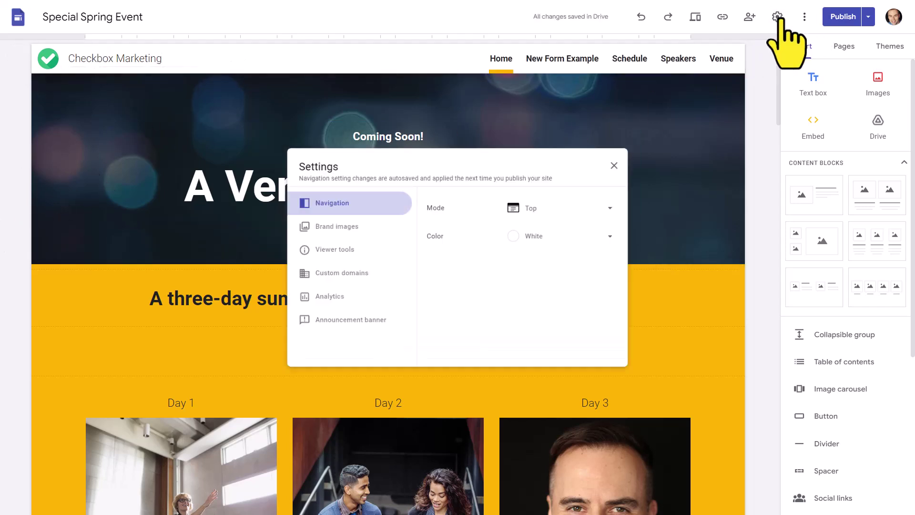
Turn on 'Use logo color for your theme' under Brand images.
left_click(328, 224)
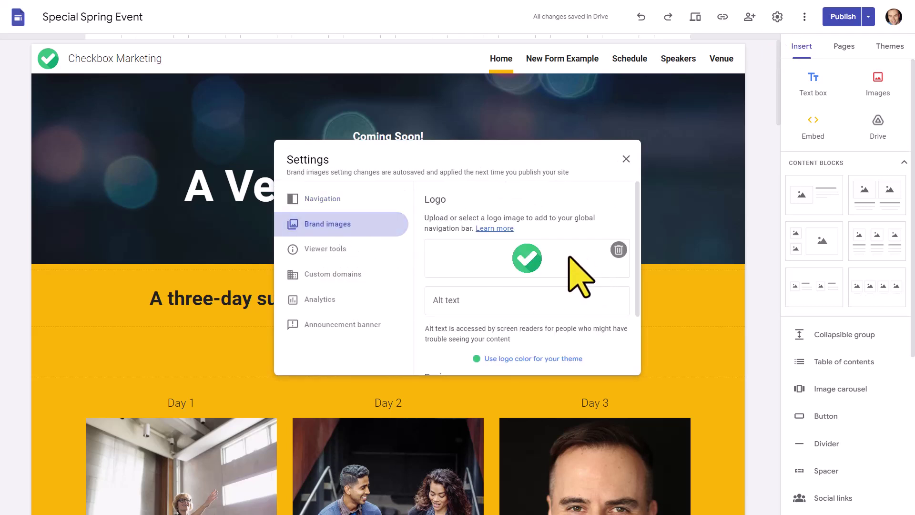
scroll(580, 275, "down", 3)
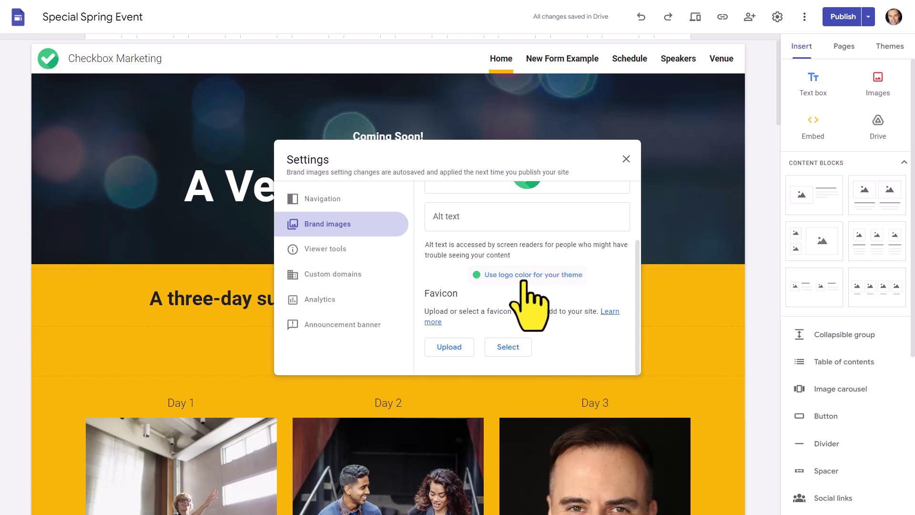
scroll(528, 294, "up", 3)
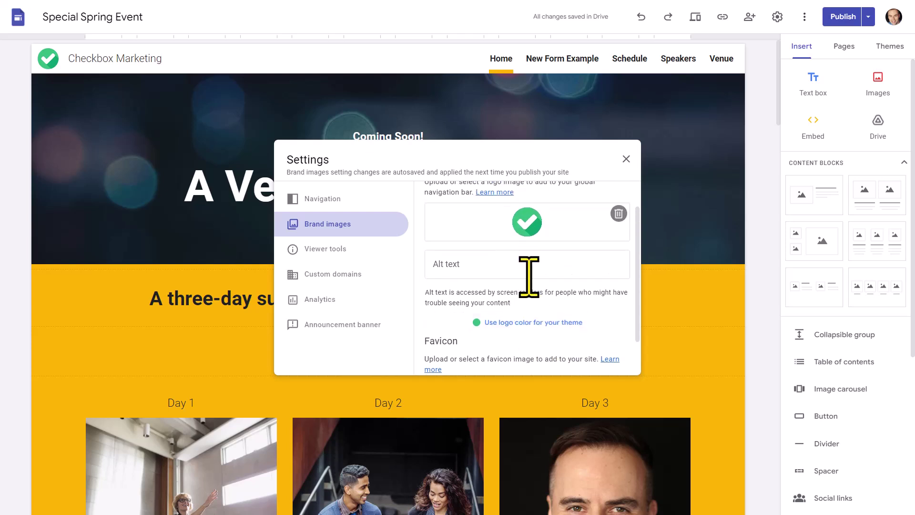
scroll(558, 237, "down", 3)
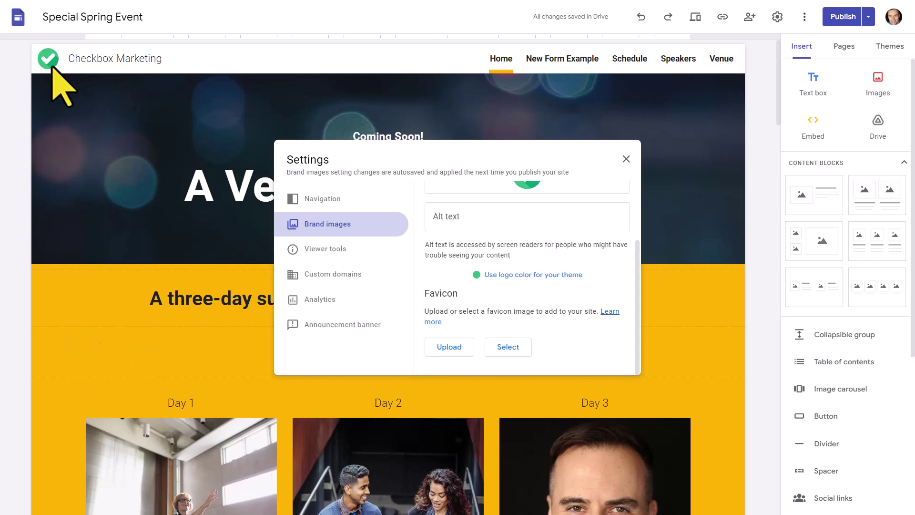
left_click(529, 275)
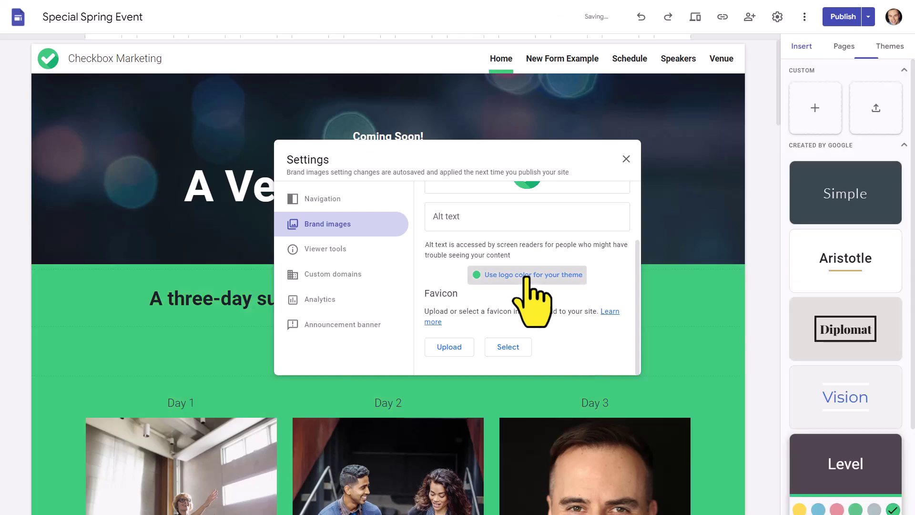
left_click(627, 159)
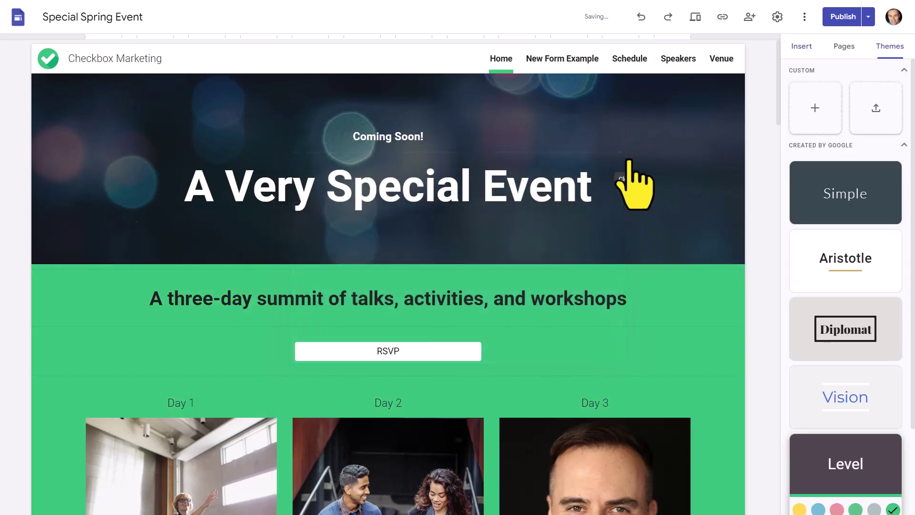
mouse_move(117, 166)
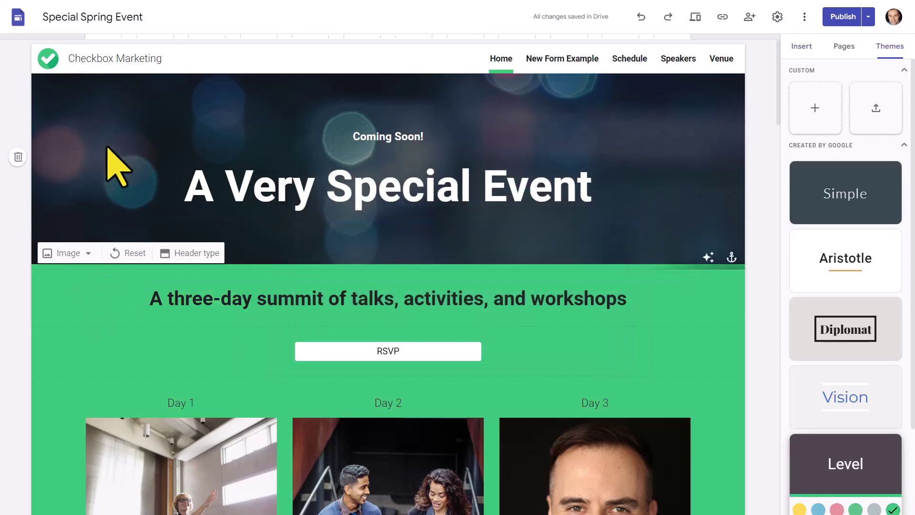
scroll(379, 295, "down", 3)
scroll(379, 294, "down", 5)
scroll(379, 295, "down", 5)
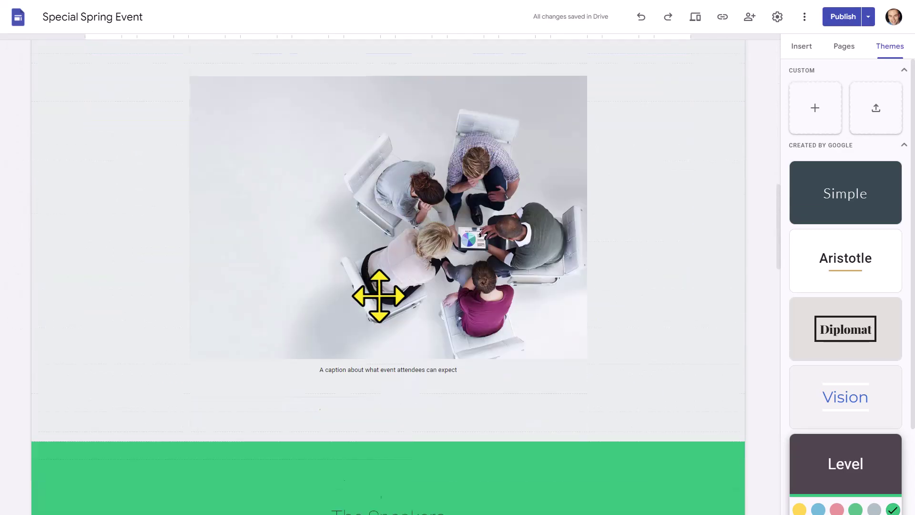
scroll(379, 295, "down", 5)
scroll(380, 295, "down", 2)
scroll(472, 275, "down", 2)
scroll(472, 276, "down", 4)
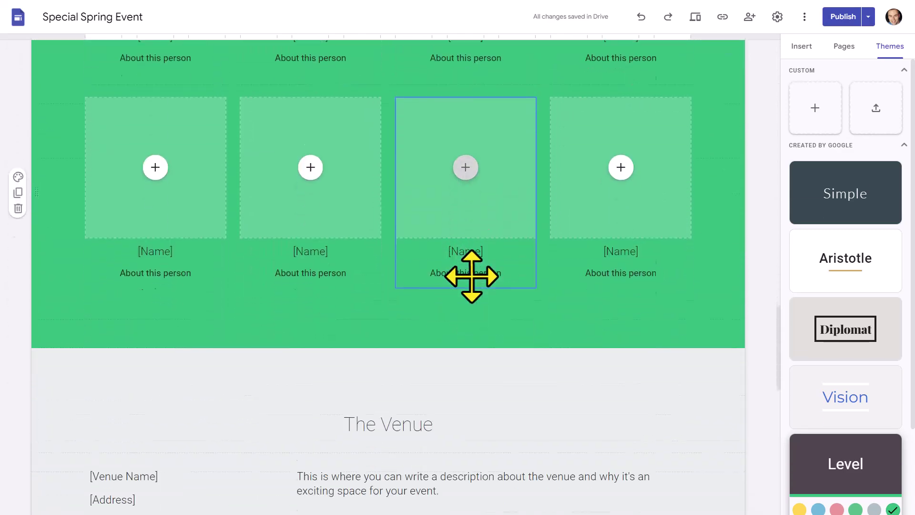
scroll(472, 275, "down", 4)
scroll(472, 286, "up", 6)
scroll(472, 286, "up", 6)
scroll(481, 297, "up", 6)
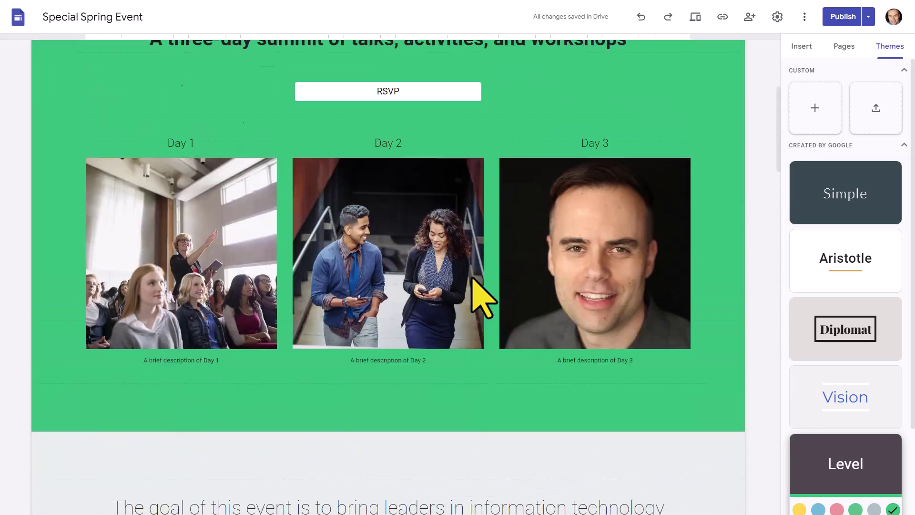
scroll(481, 296, "up", 6)
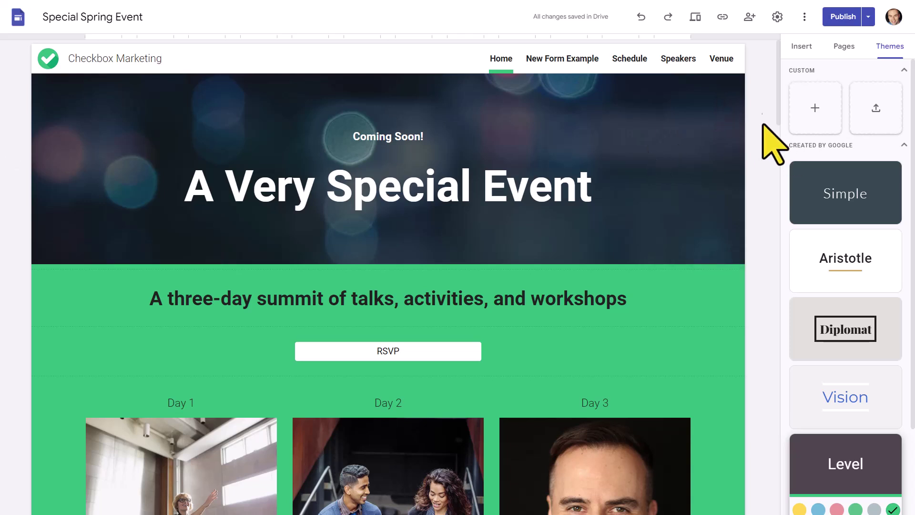
Open Settings at Brand images, scrolled to the Favicon section.
left_click(777, 17)
left_click(336, 224)
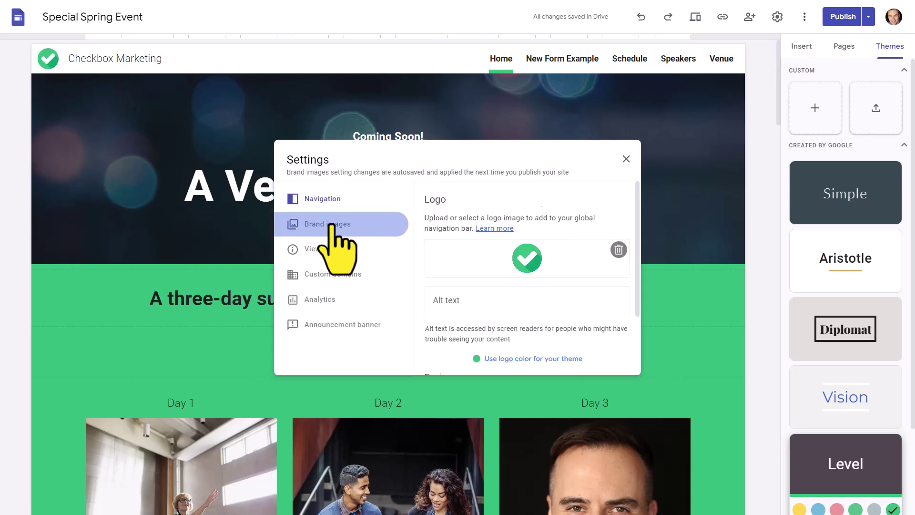
scroll(553, 295, "down", 2)
scroll(552, 295, "down", 2)
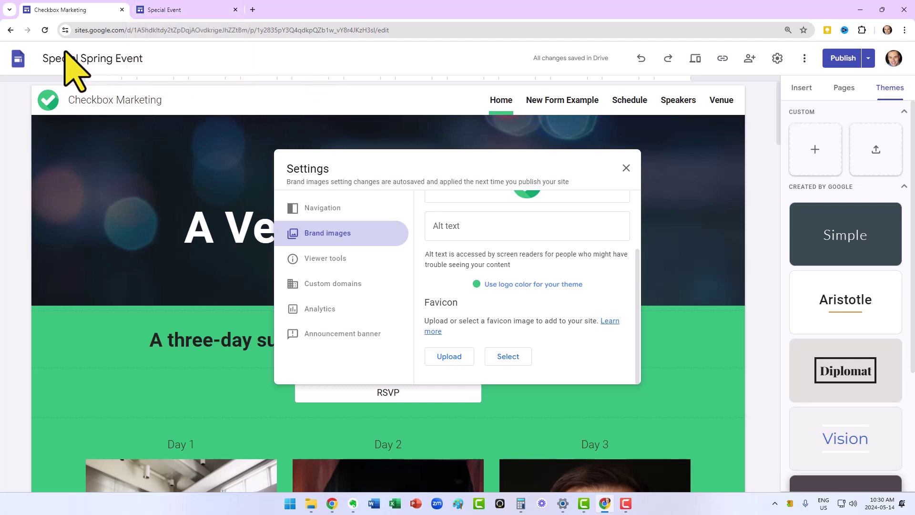
Upload the 'checked (4)' green check image as favicon, then publish the site.
left_click(450, 357)
scroll(258, 300, "down", 6)
scroll(258, 301, "down", 4)
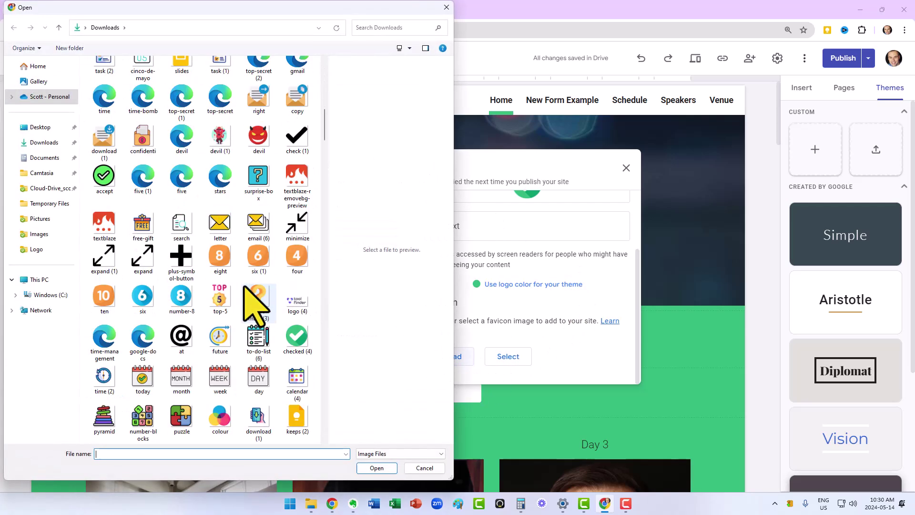
left_click(297, 340)
double_click(297, 342)
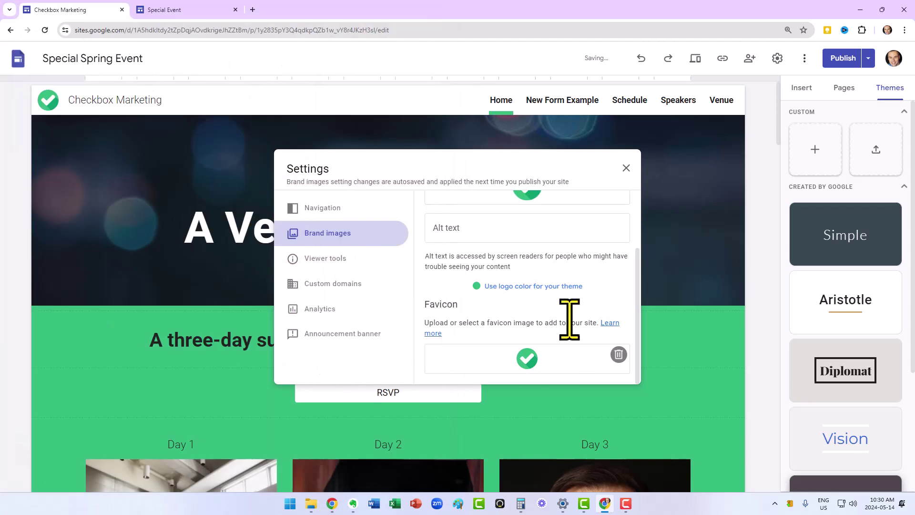
left_click(627, 167)
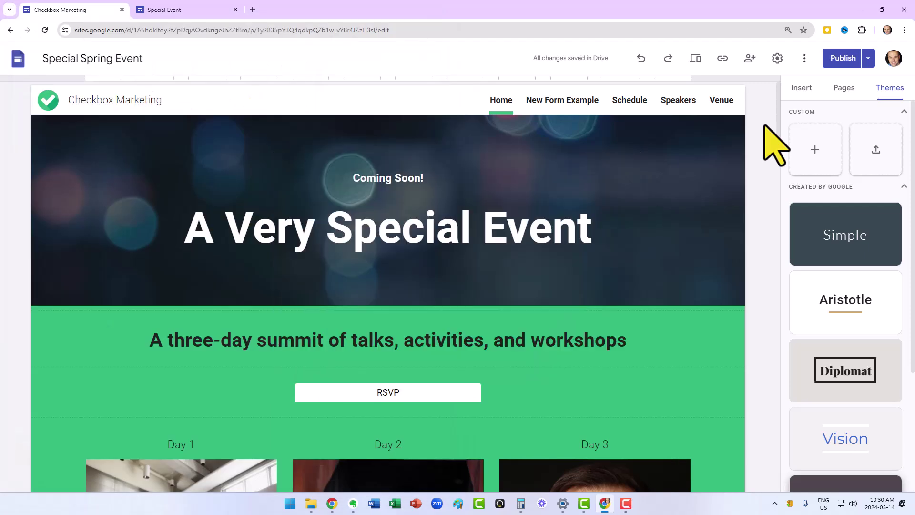
left_click(843, 58)
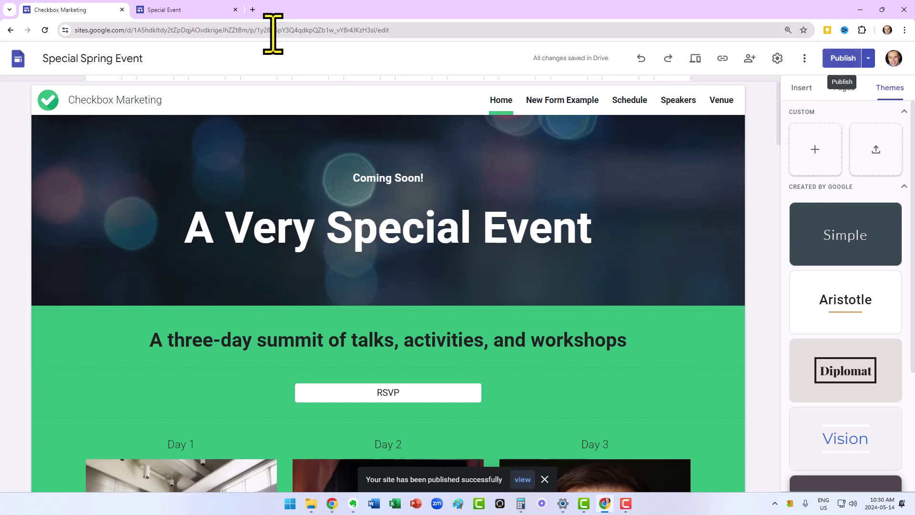
left_click(164, 9)
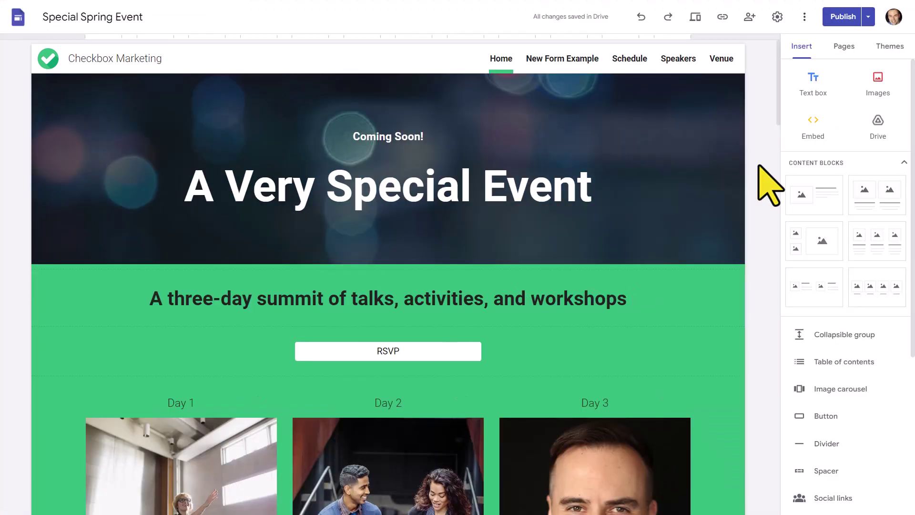
scroll(768, 185, "down", 3)
scroll(769, 185, "down", 3)
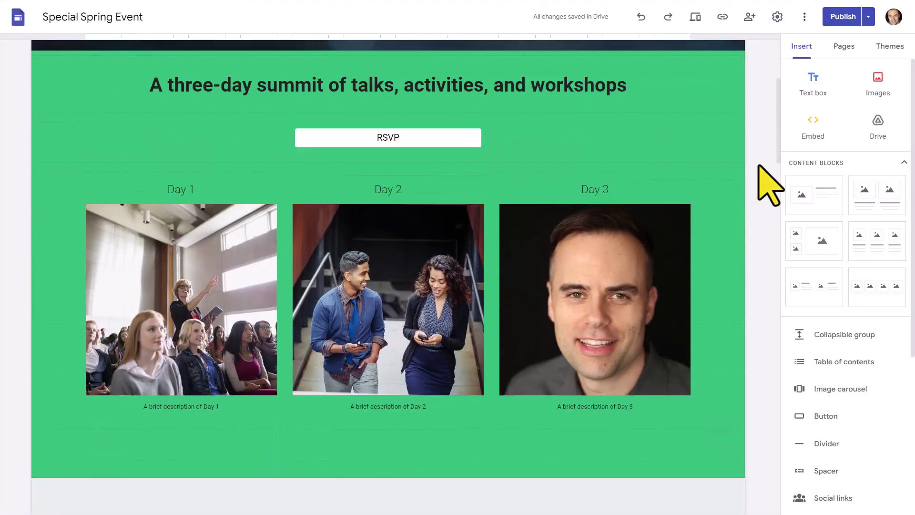
scroll(769, 184, "down", 3)
scroll(769, 185, "down", 3)
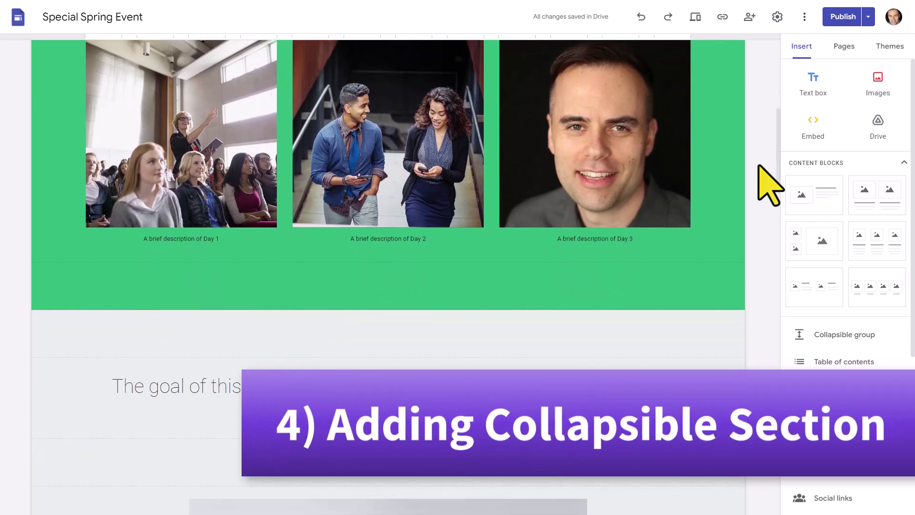
scroll(768, 185, "down", 2)
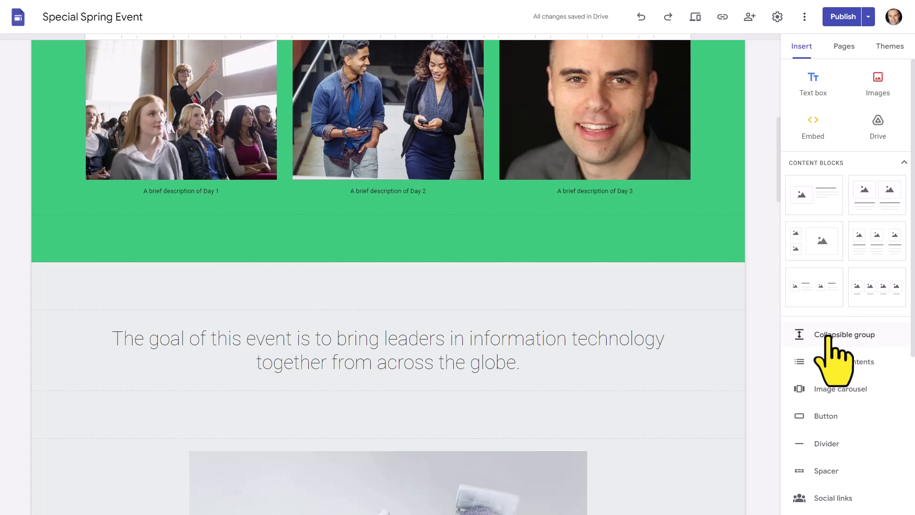
Insert a collapsible group and move it above the event goal text.
left_click(835, 336)
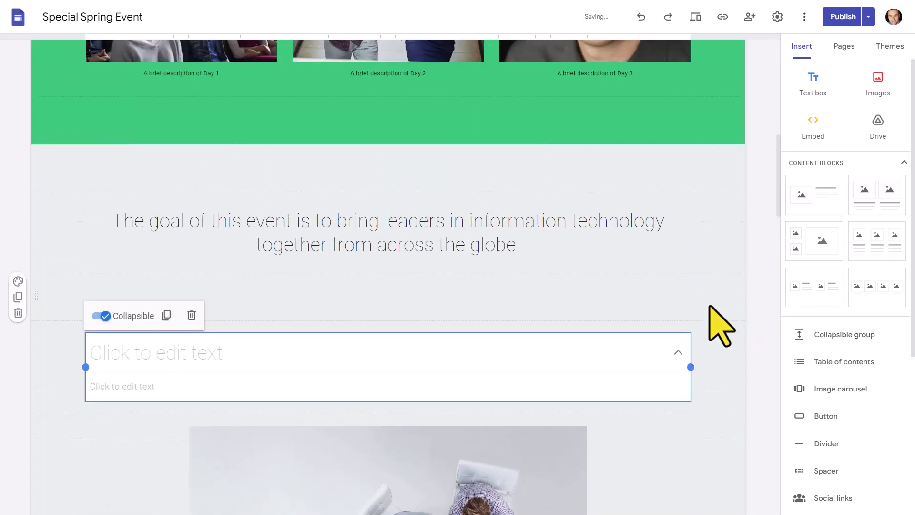
scroll(760, 326, "up", 3)
scroll(760, 325, "up", 3)
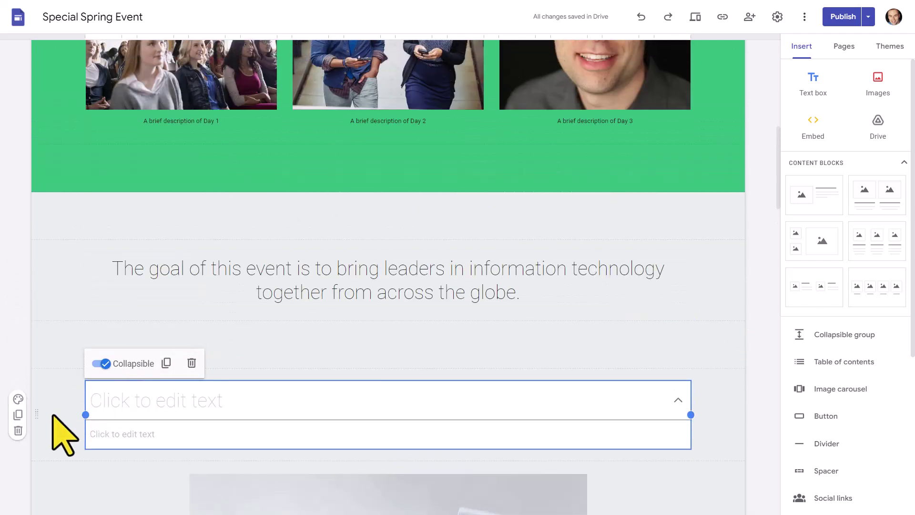
mouse_move(17, 415)
left_mouse_down()
mouse_move(49, 287)
mouse_move(41, 247)
left_mouse_up()
scroll(417, 210, "up", 1)
scroll(417, 210, "up", 2)
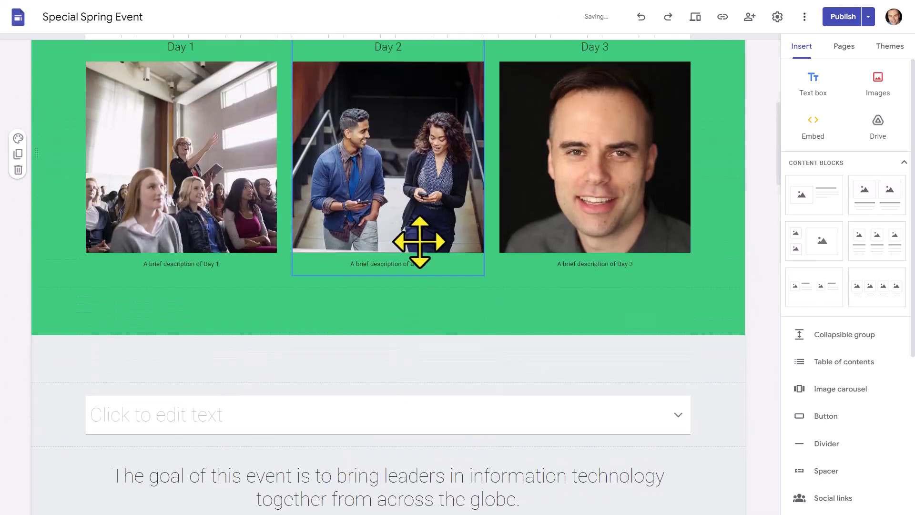
scroll(417, 236, "down", 3)
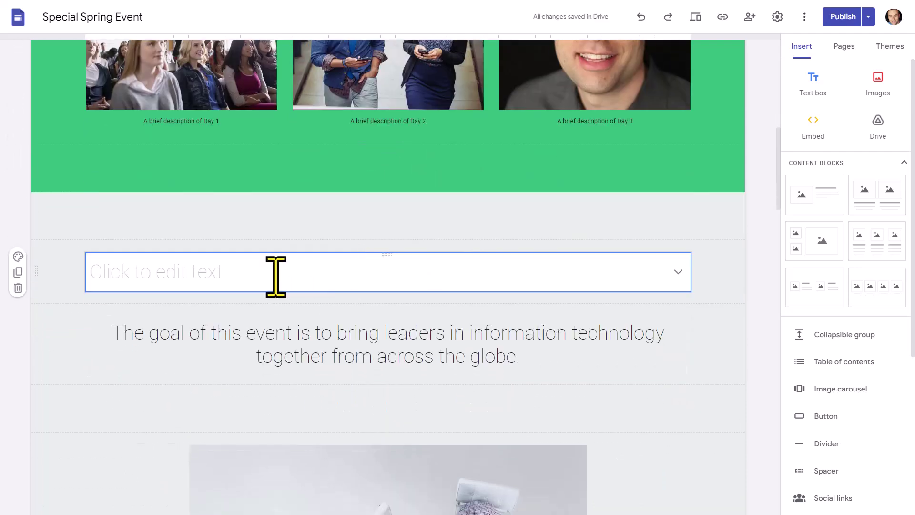
Title the collapsible group 'FAQ Section' in bold, centre-aligned text.
left_click(228, 274)
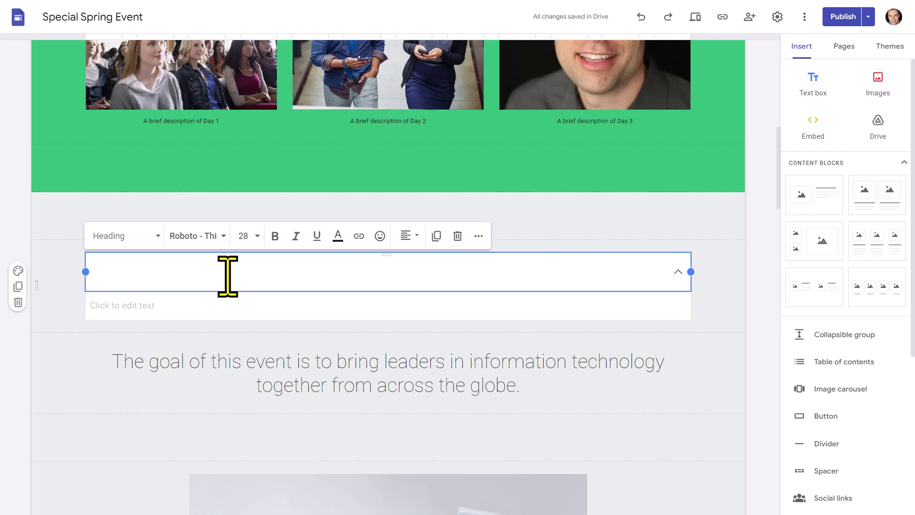
type("FAQW")
key("BackSpace")
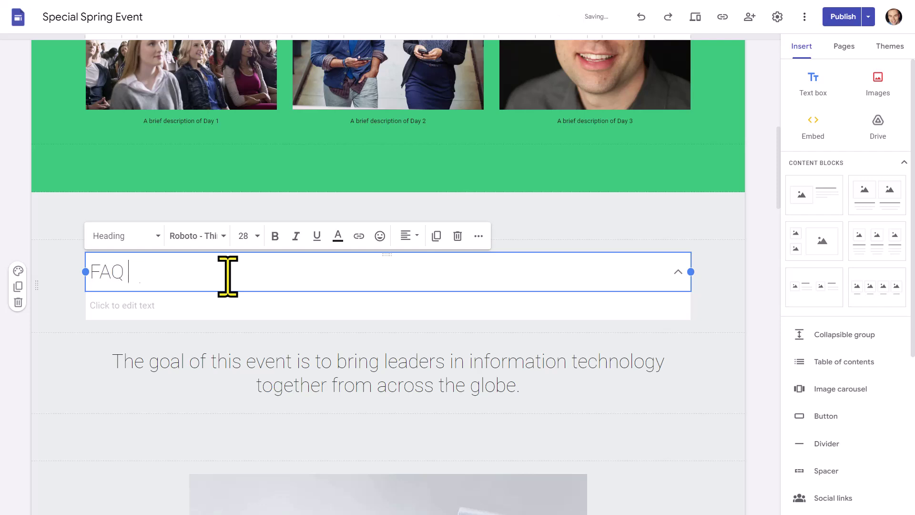
type("Section")
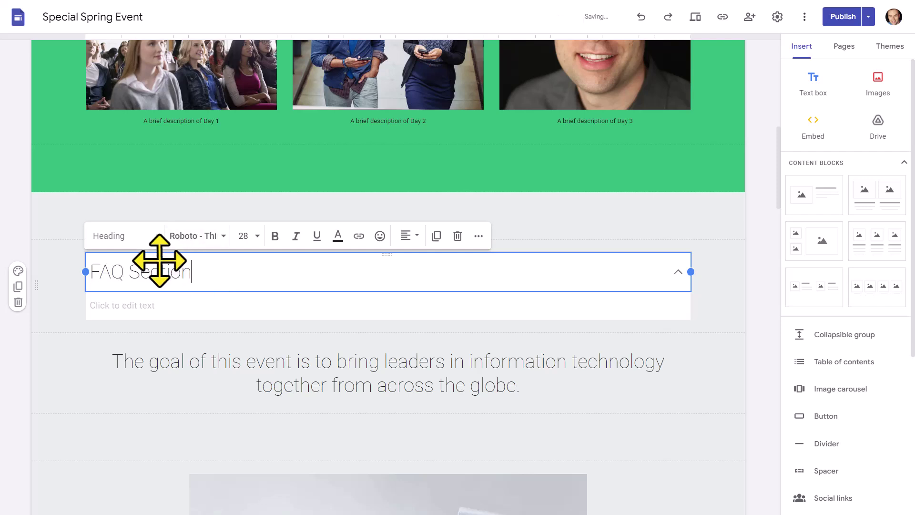
left_click_drag(192, 273, 90, 272)
left_click(276, 236)
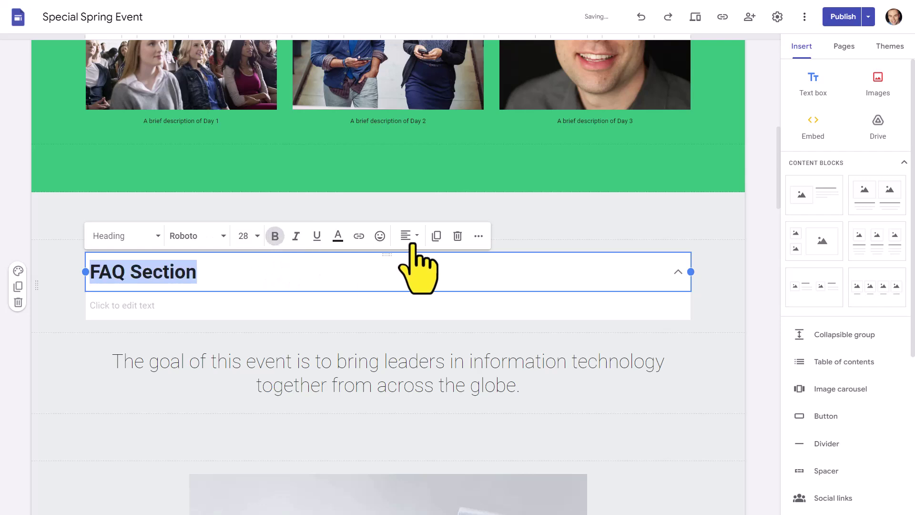
left_click(407, 237)
left_click(409, 309)
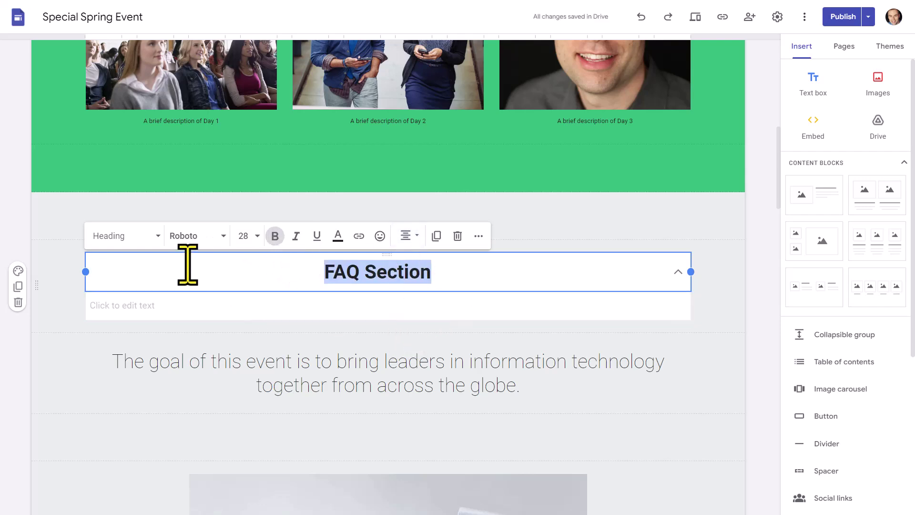
left_click(166, 305)
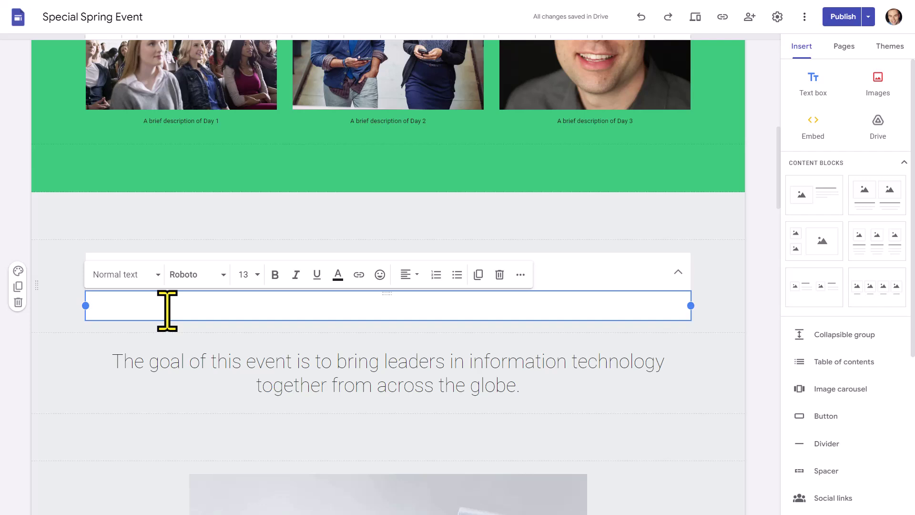
scroll(167, 310, "up", 3)
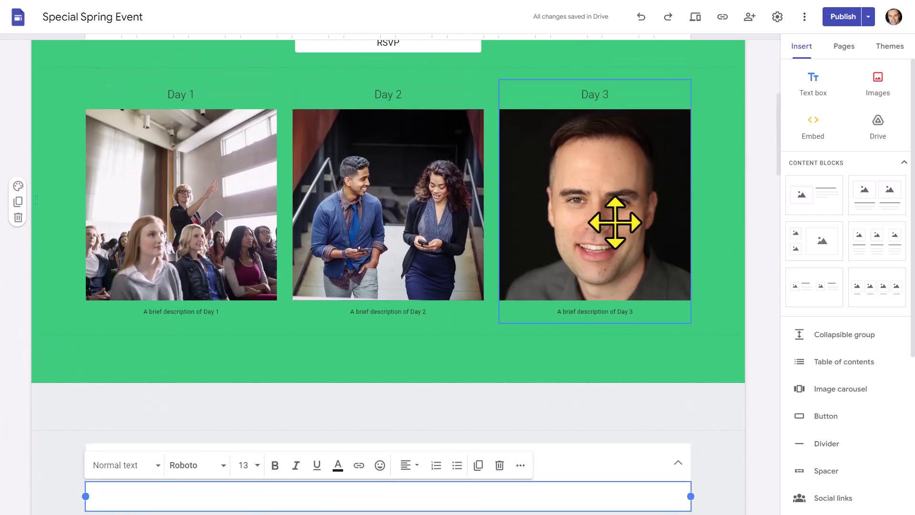
scroll(617, 231, "down", 4)
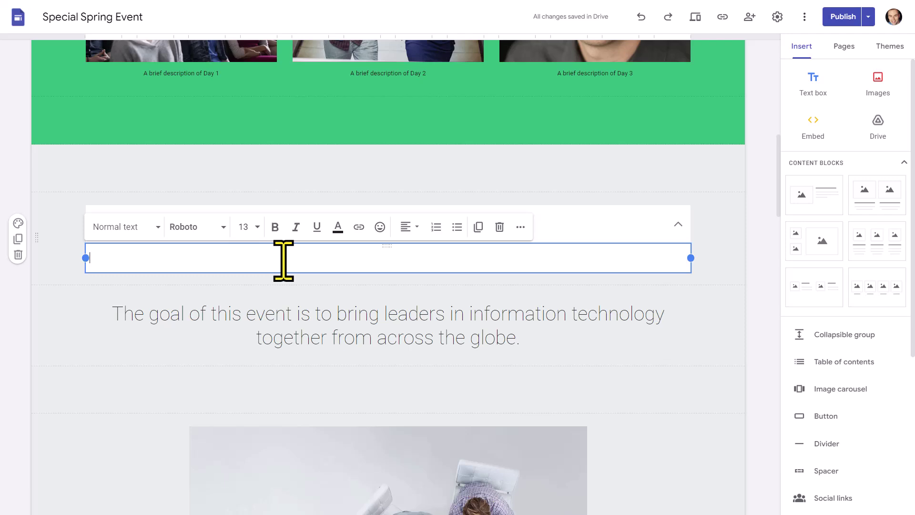
Paste five numbered FAQ questions with placeholder answers, collapse the FAQ group, and republish.
type("1. What is the date and time of the event? The event will take place on [Date] from [Start Time] to [End Time]. 2. Where is the event located? The event will be held at [Venue Name] located at [Address]. 3. How do I purchase tickets? Tickets can be purchased online through our website at [Website Link] or at the door on the day of the event. 4. Is there parking available? Yes, there is [Type of Parking - e.g., free, paid, limited] parking available at the venue. Alternatively, you can take public transportation via [Bus/Train Lines] or use ride-sharing services. 5. What is the dress code for the event? The dress code for the event is [Dress Code - e.g., casual, business casual, formal]. We encourage you to dress comfortably while adhering to the specified attire.")
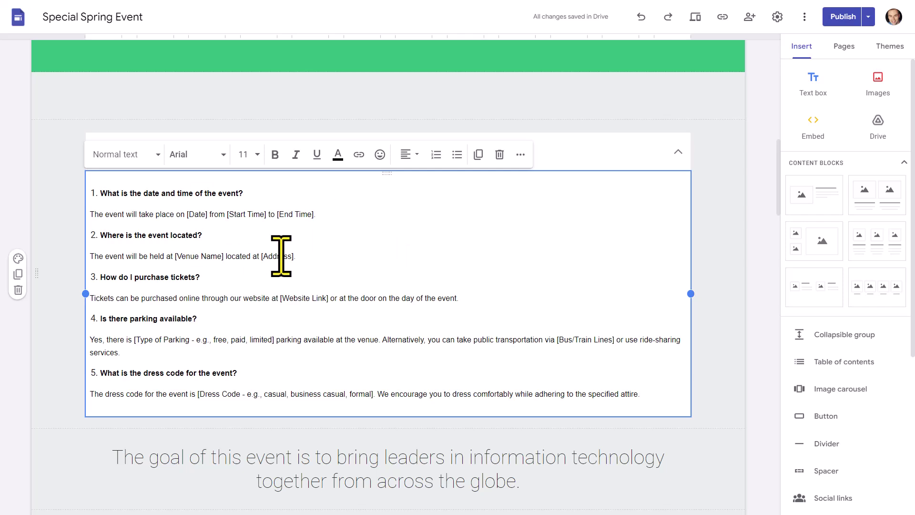
left_click(758, 170)
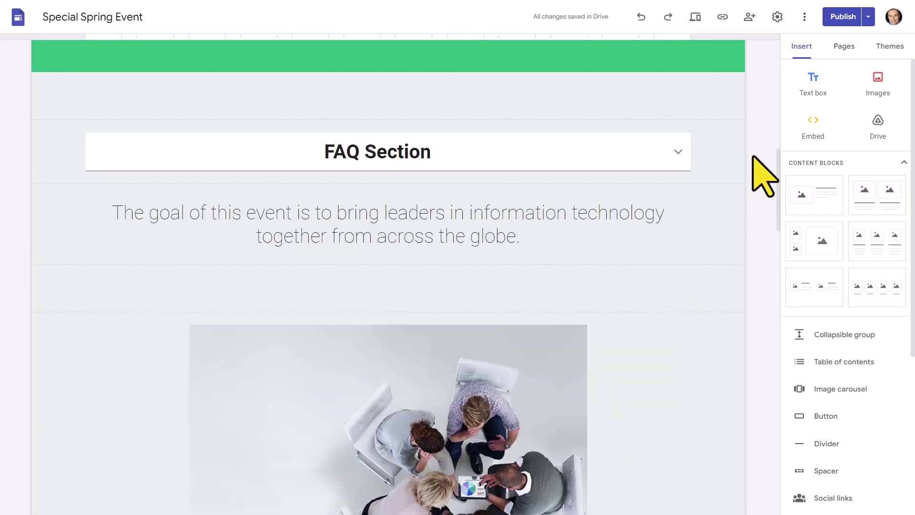
scroll(758, 170, "up", 3)
scroll(759, 170, "up", 1)
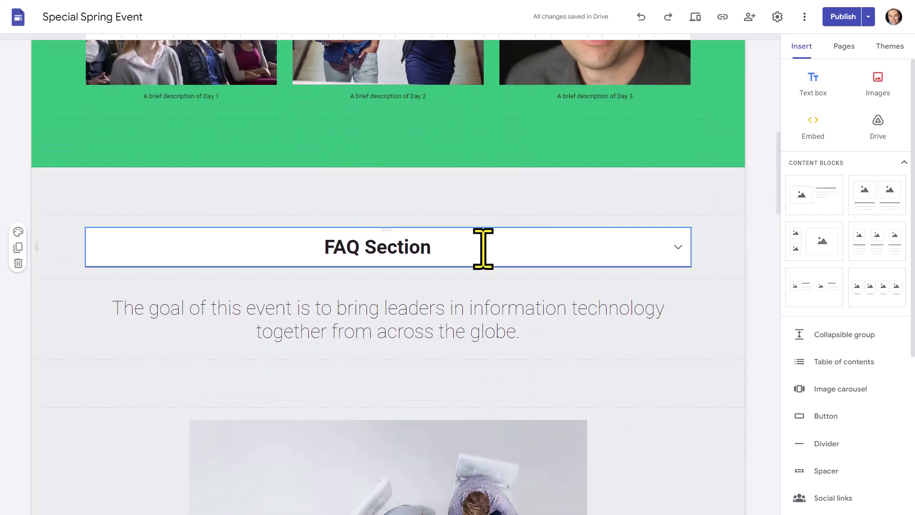
left_click(843, 16)
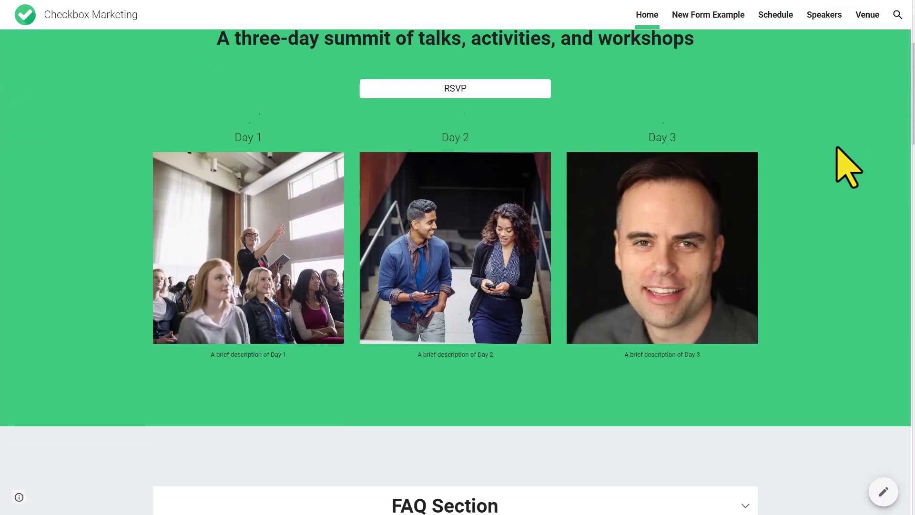
scroll(844, 164, "down", 3)
scroll(844, 165, "down", 2)
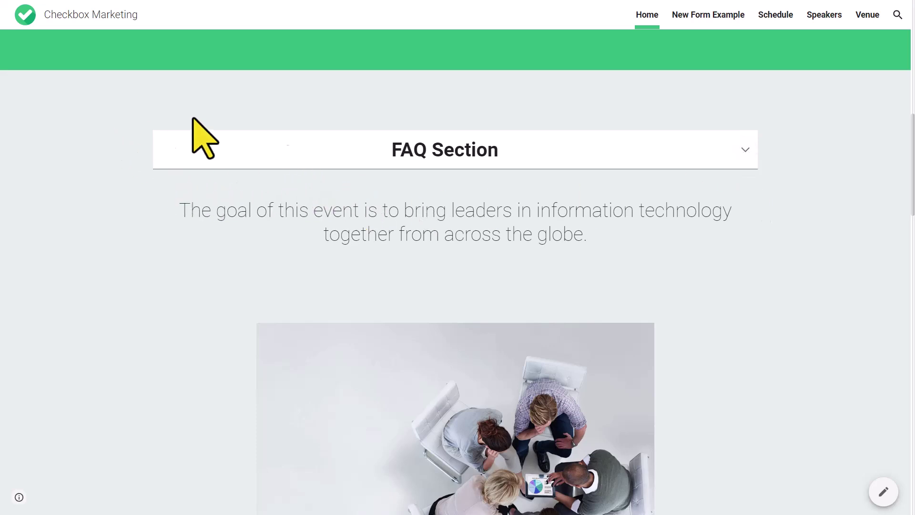
left_click(252, 154)
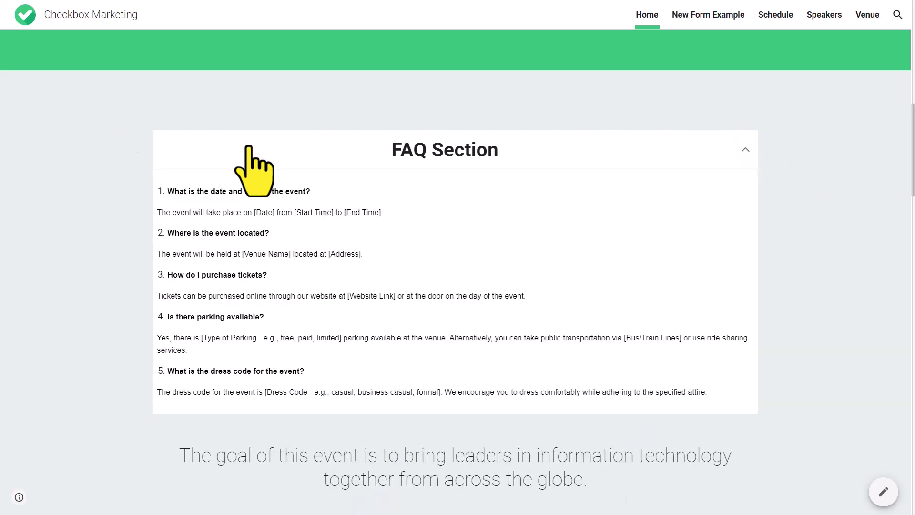
left_click(252, 154)
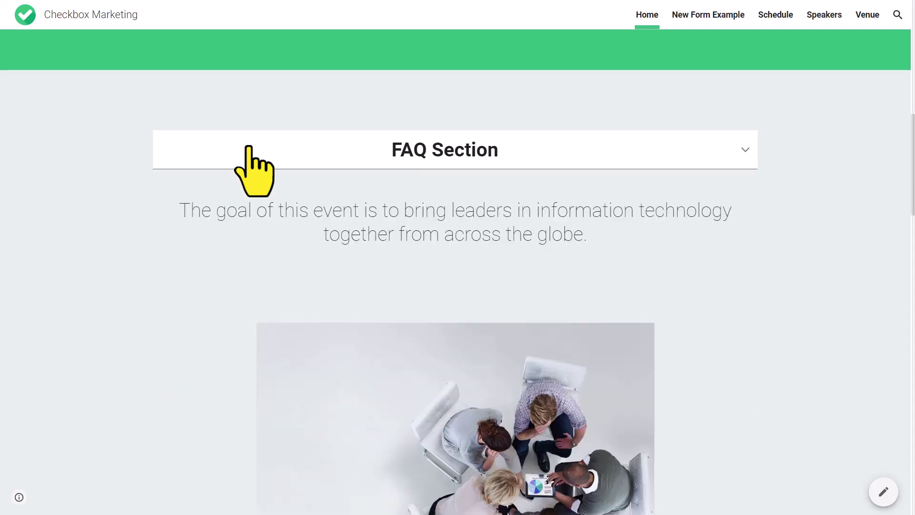
left_click(253, 154)
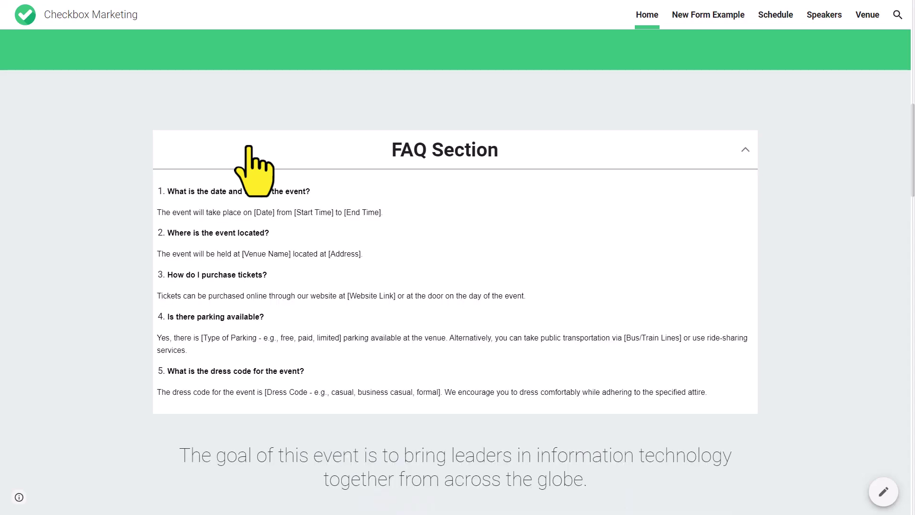
left_click(228, 152)
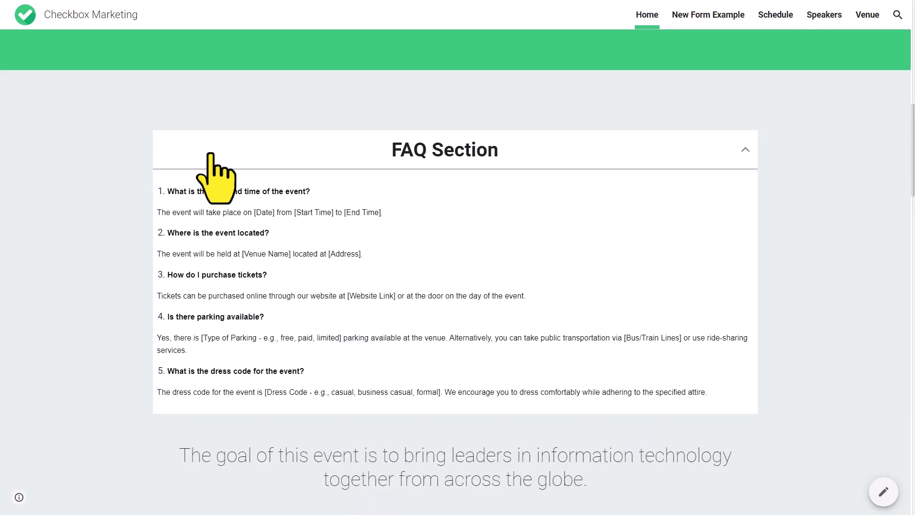
scroll(91, 215, "up", 3)
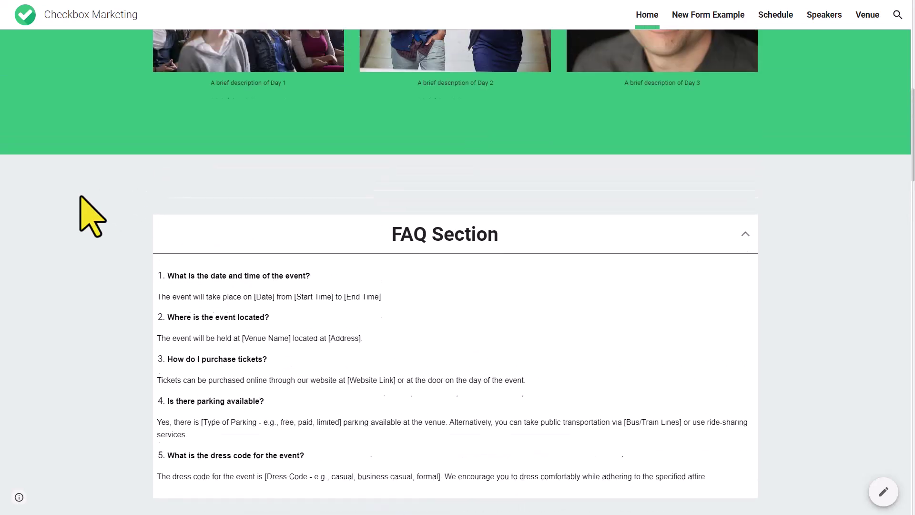
scroll(92, 214, "up", 3)
scroll(92, 215, "down", 3)
scroll(107, 213, "down", 3)
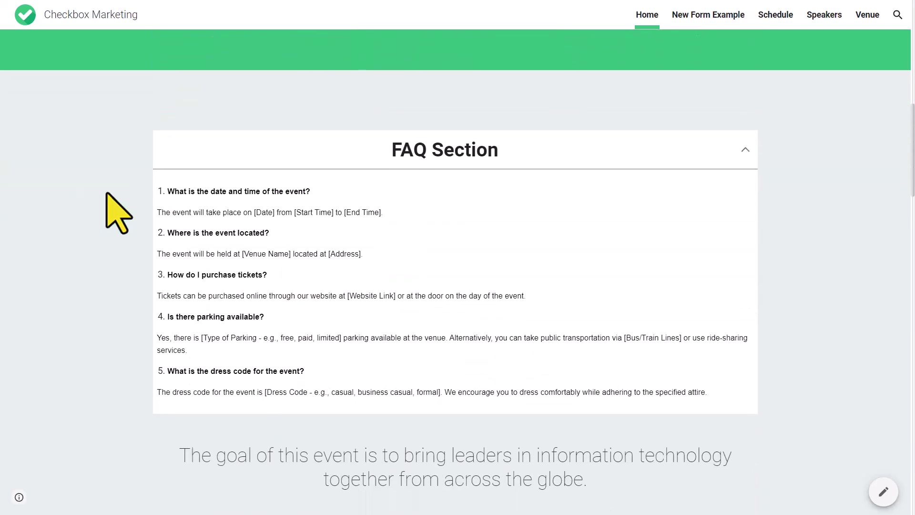
left_click(228, 153)
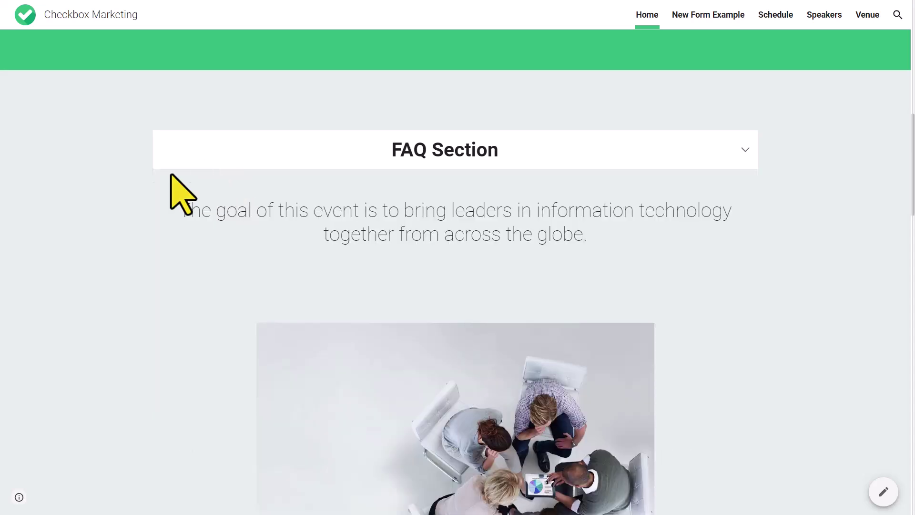
scroll(107, 236, "up", 2)
scroll(107, 236, "up", 3)
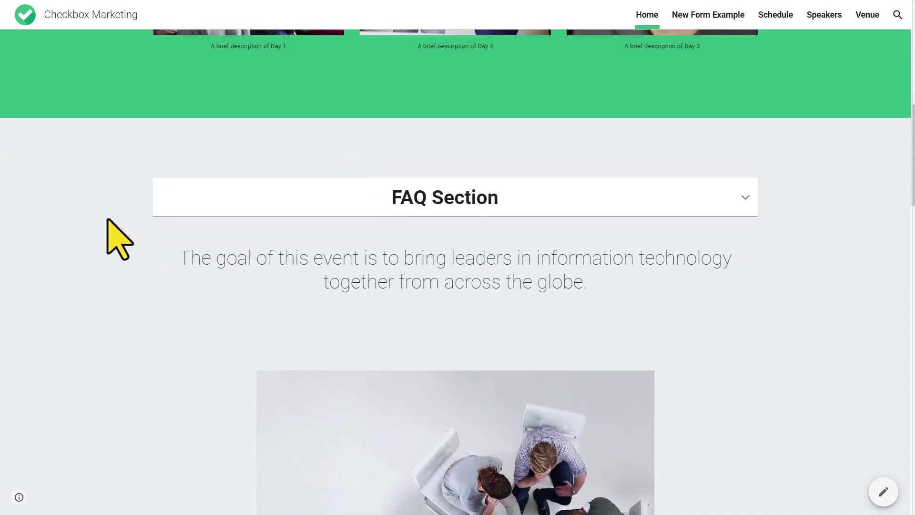
left_click(746, 198)
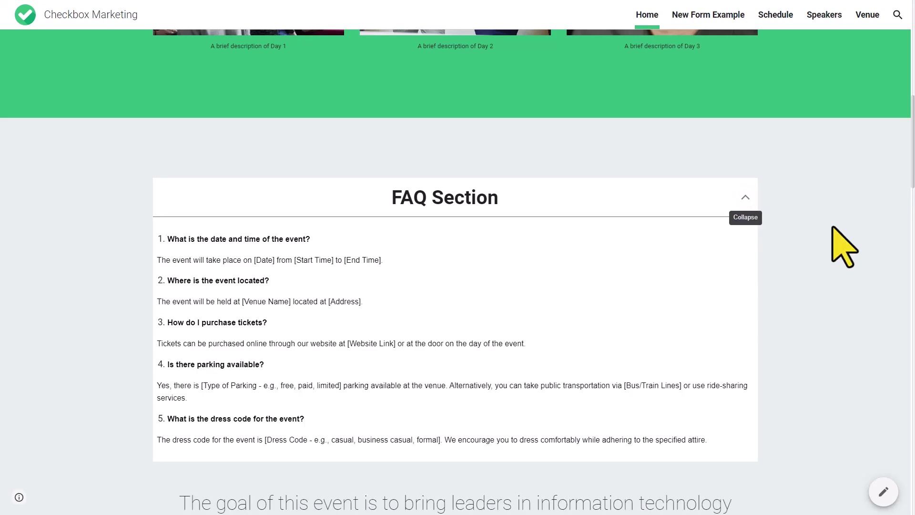
scroll(840, 244, "down", 2)
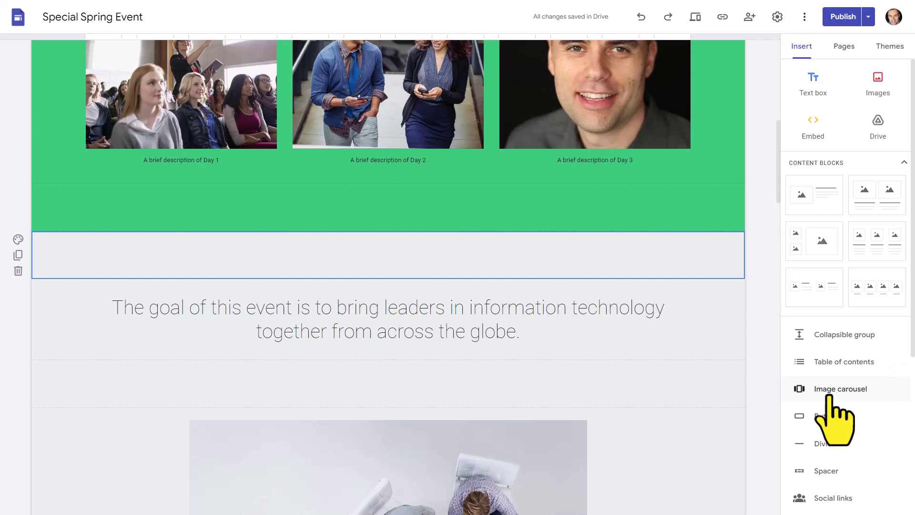
Start a new image carousel and choose to add existing images from a Google Images search.
left_click(833, 392)
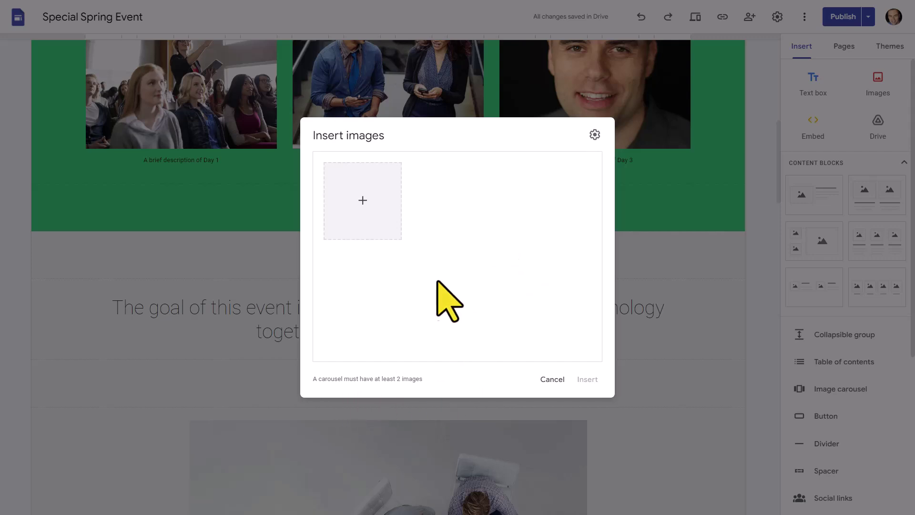
left_click(363, 200)
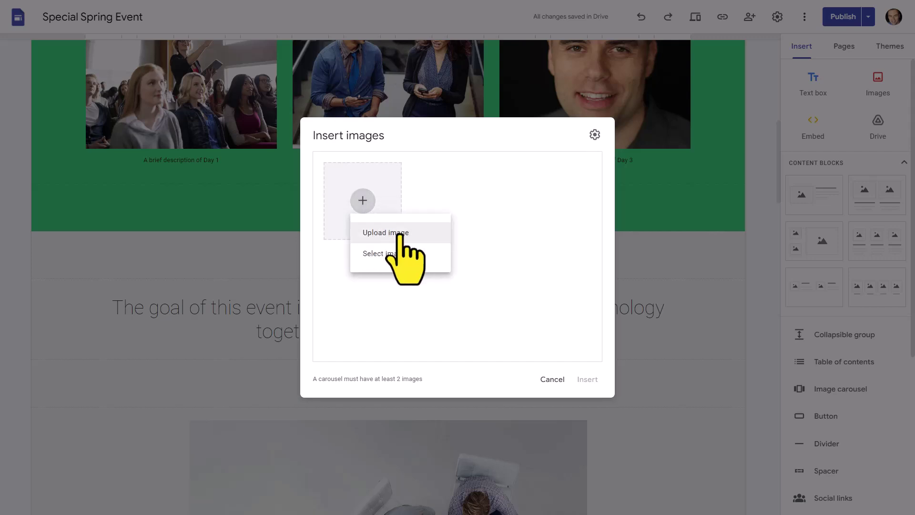
left_click(386, 254)
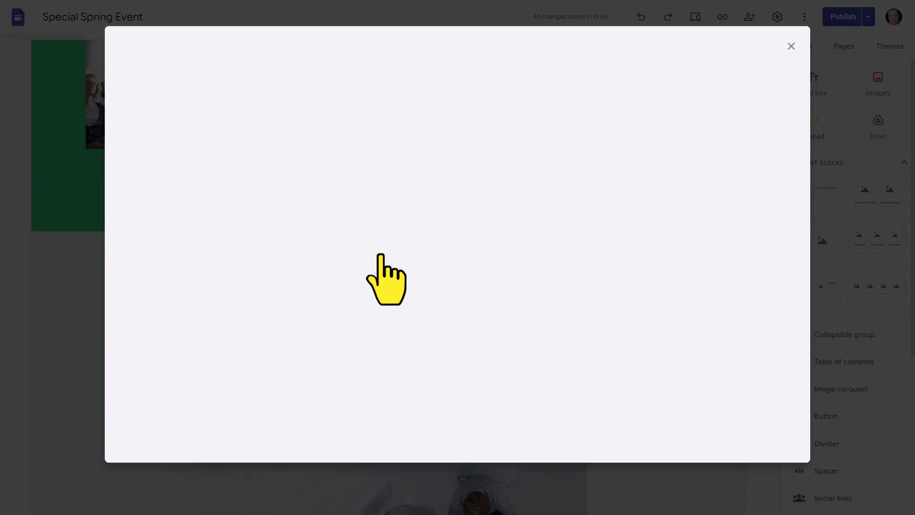
left_click(237, 79)
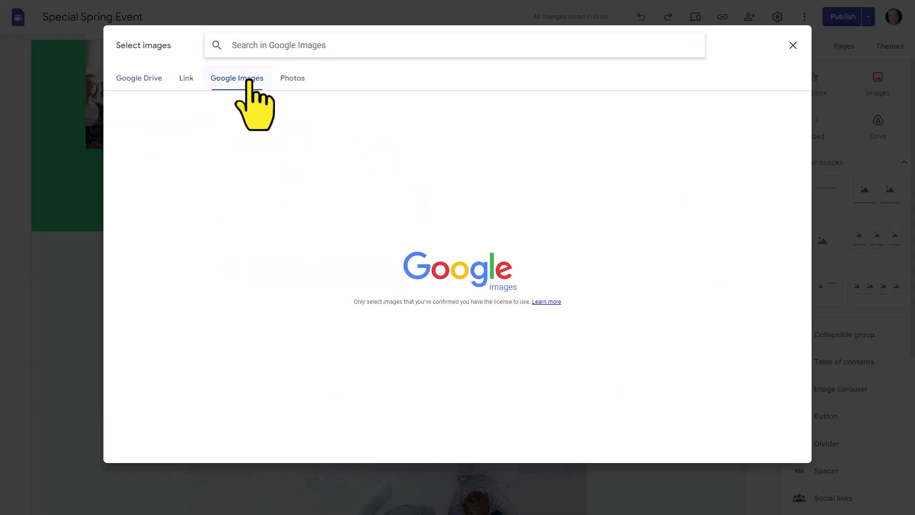
type("audi")
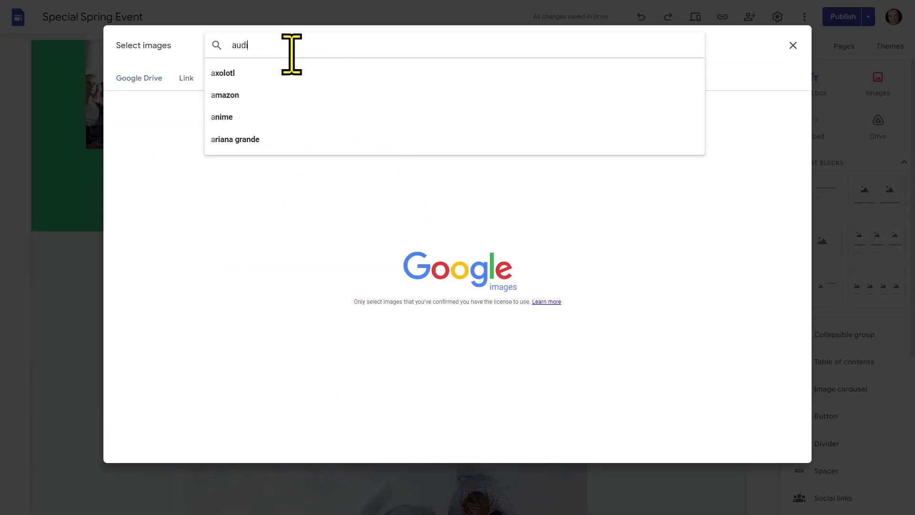
type("ence")
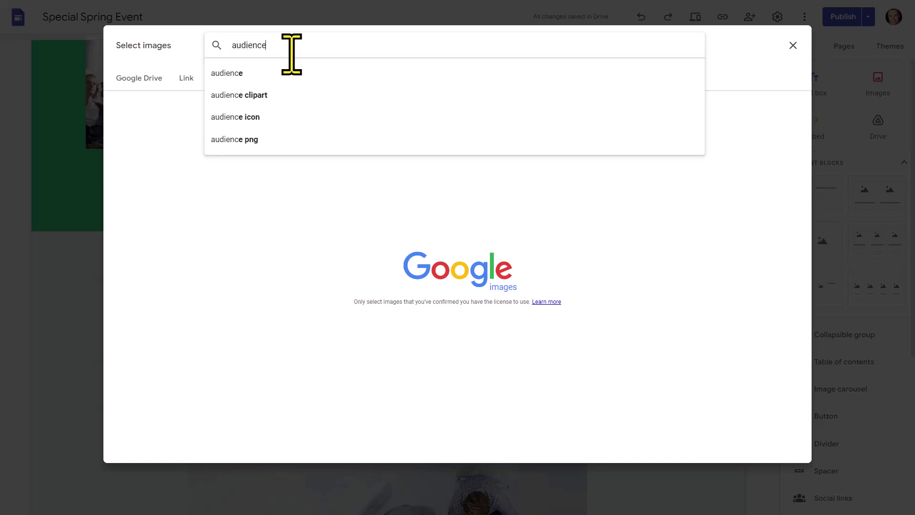
Search 'audience' and add four photos: crowd, arena, black-and-white crowd, and conference hall.
key("Return")
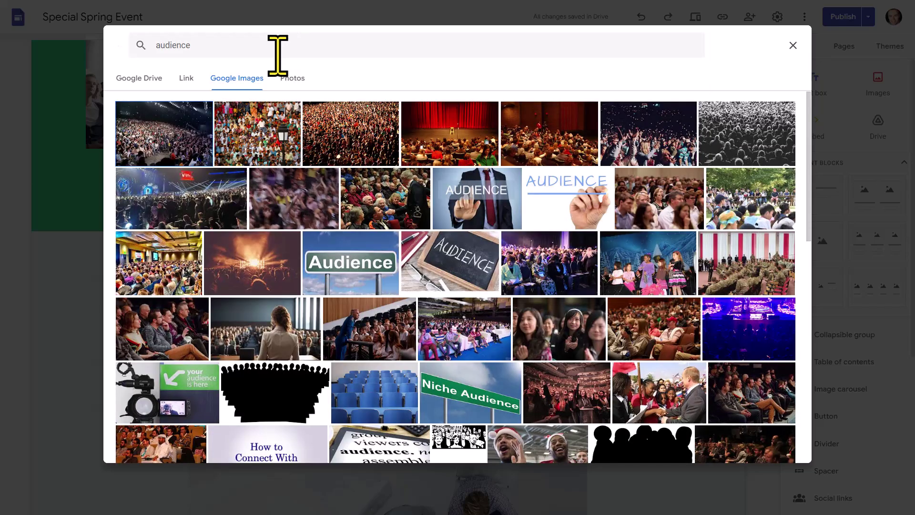
left_click(163, 136)
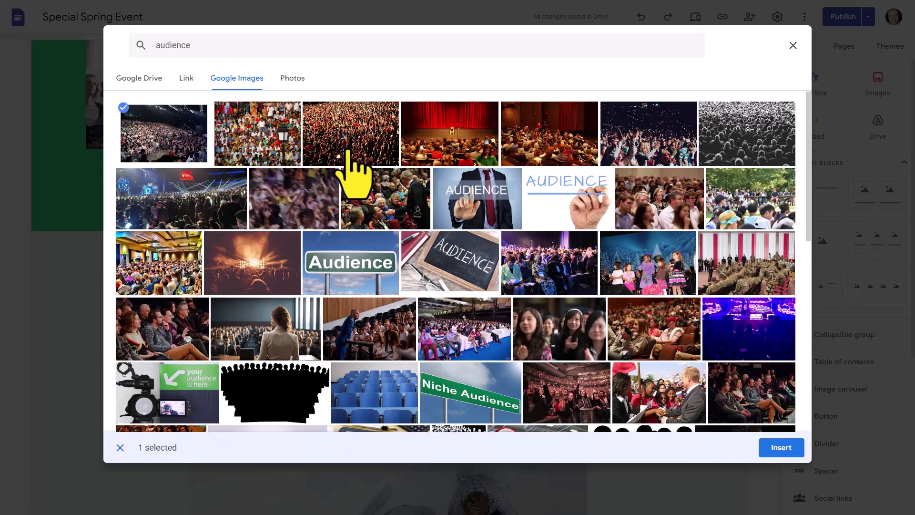
left_click(357, 137)
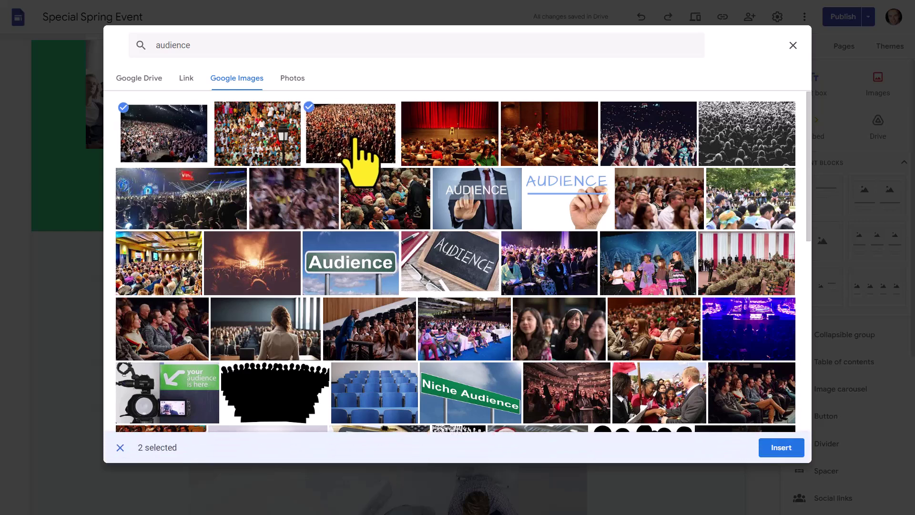
left_click(747, 133)
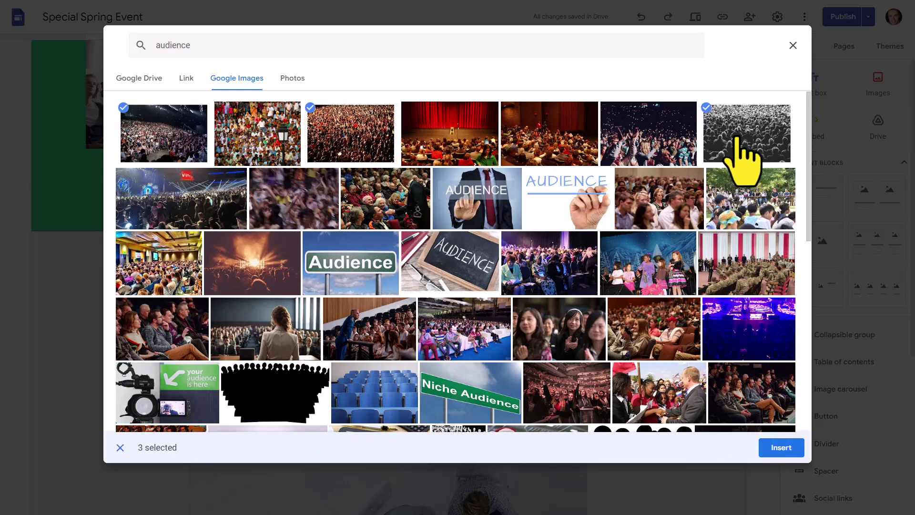
left_click(159, 272)
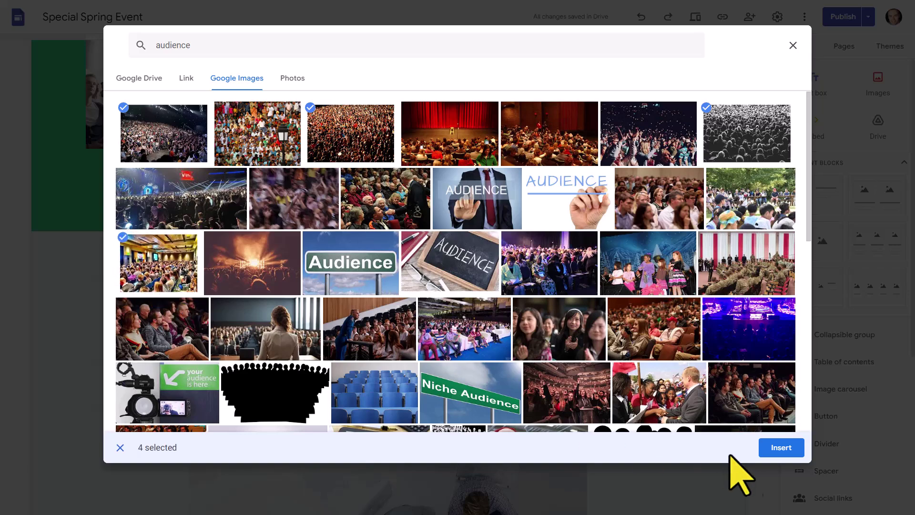
left_click(781, 448)
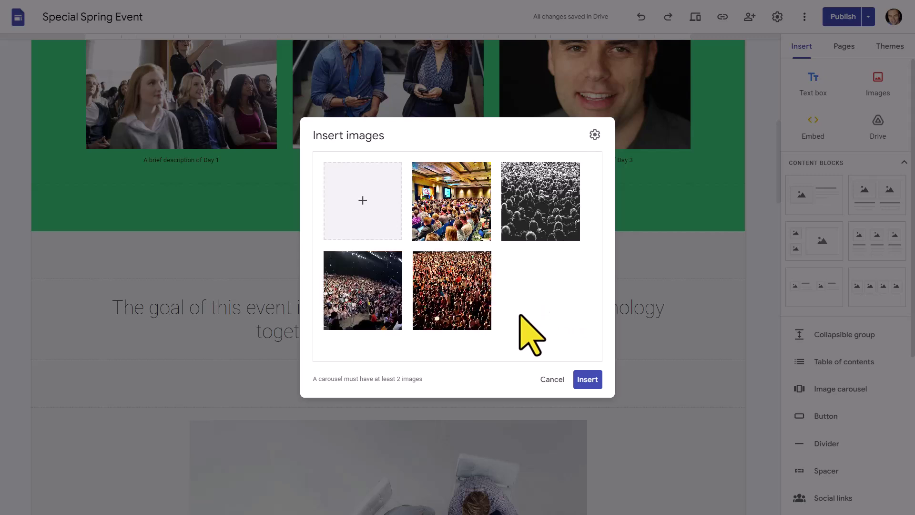
mouse_move(452, 290)
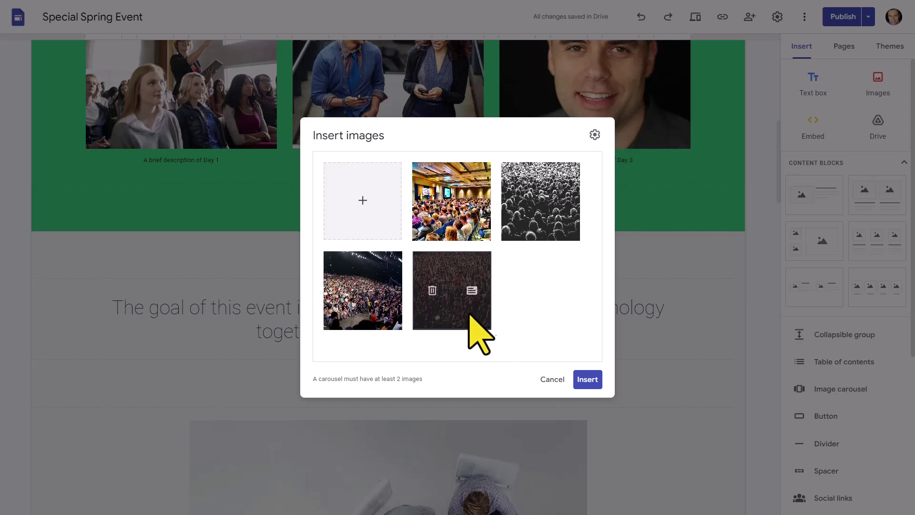
Swap the order of the two bottom audience photos and insert the carousel onto the page.
left_click_drag(458, 315, 363, 301)
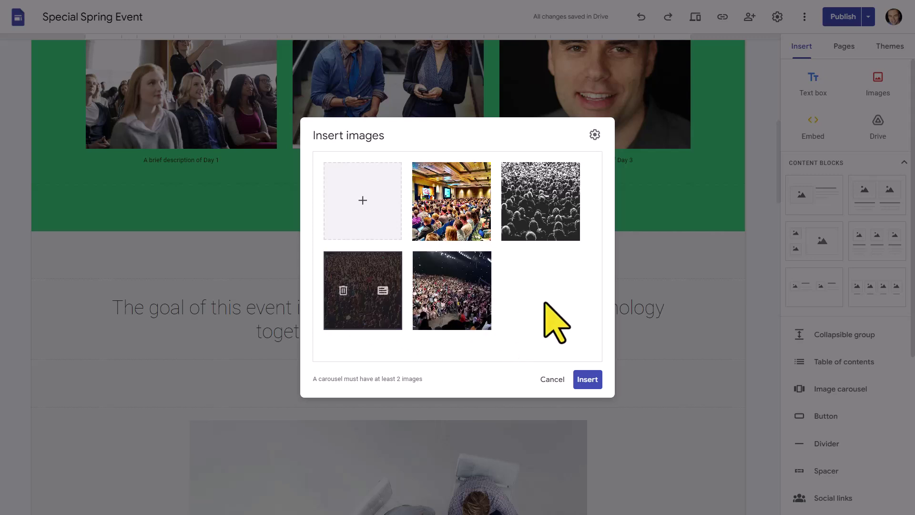
left_click(588, 379)
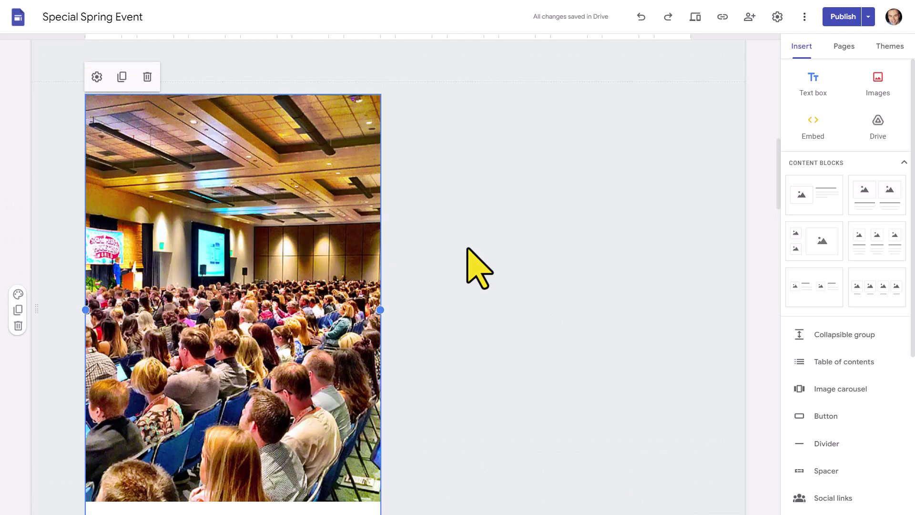
scroll(477, 267, "down", 1)
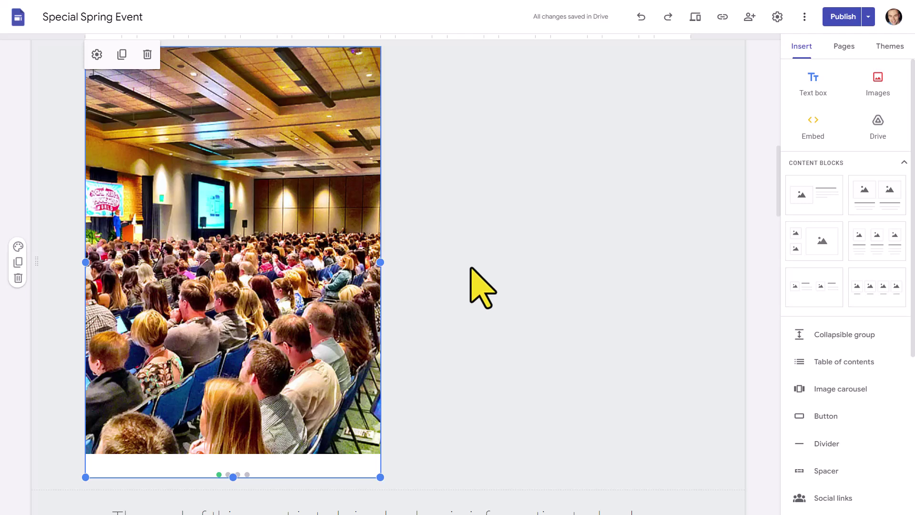
scroll(481, 287, "up", 3)
scroll(481, 286, "down", 1)
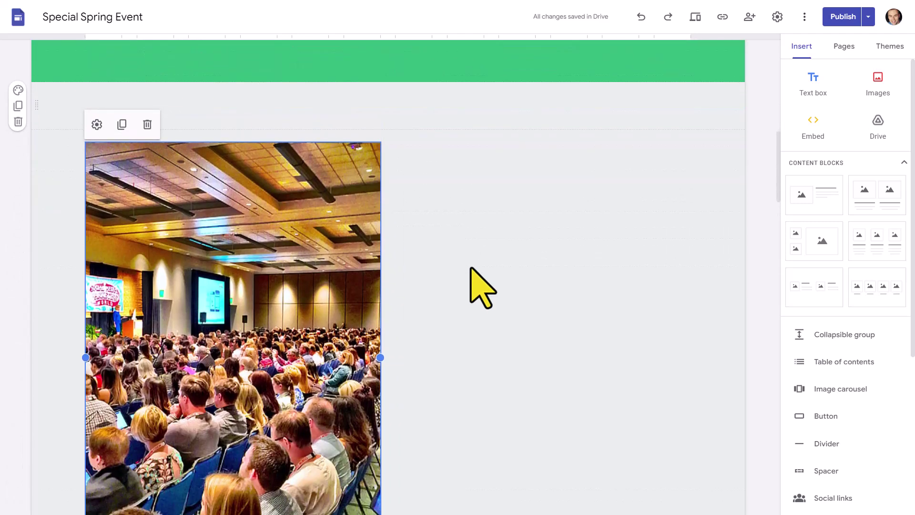
scroll(480, 286, "down", 2)
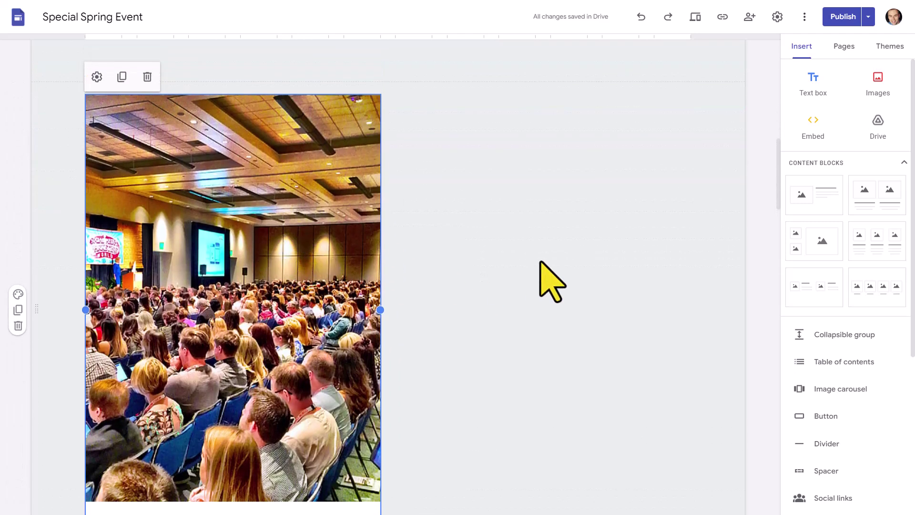
scroll(450, 292, "down", 2)
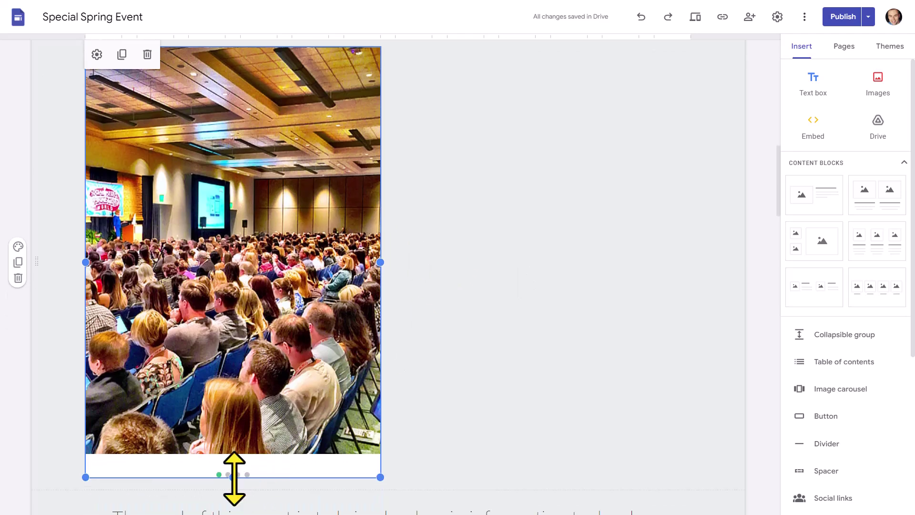
Shorten the carousel toward the text below and widen it across the whole section.
left_click_drag(235, 476, 243, 310)
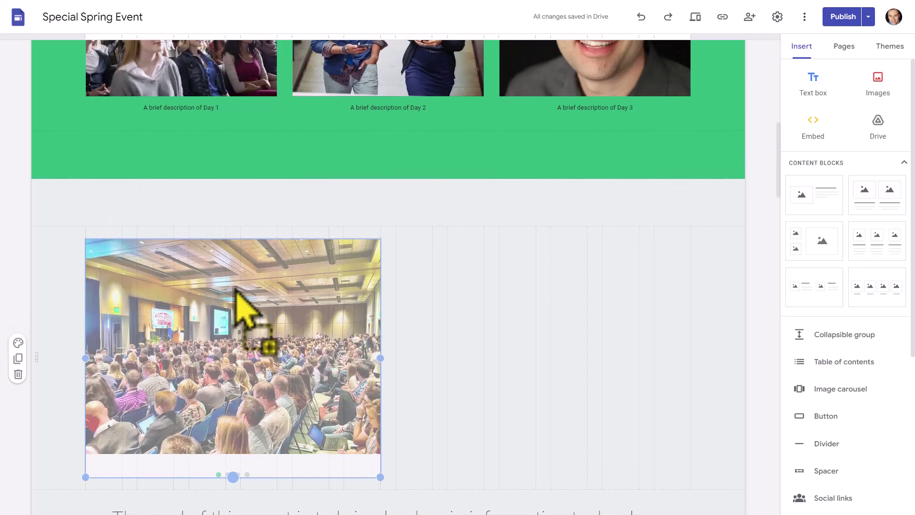
scroll(444, 358, "down", 1)
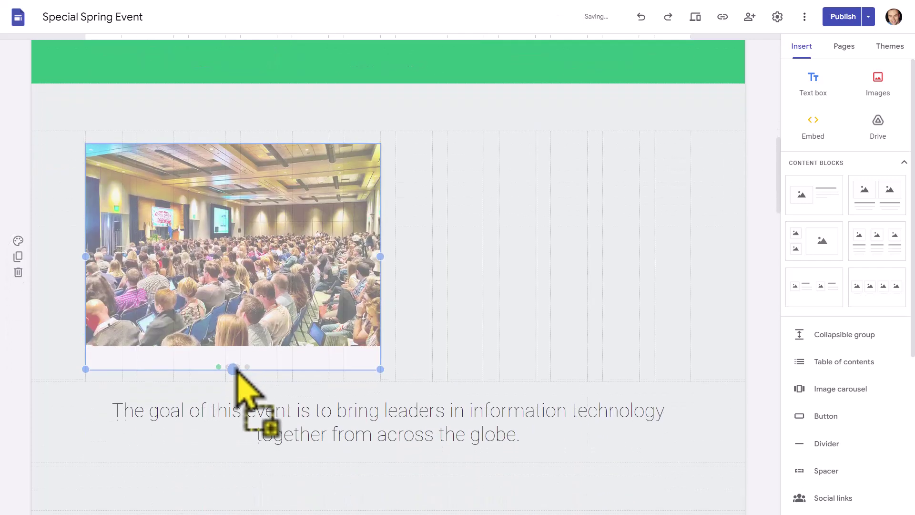
left_click_drag(233, 369, 233, 326)
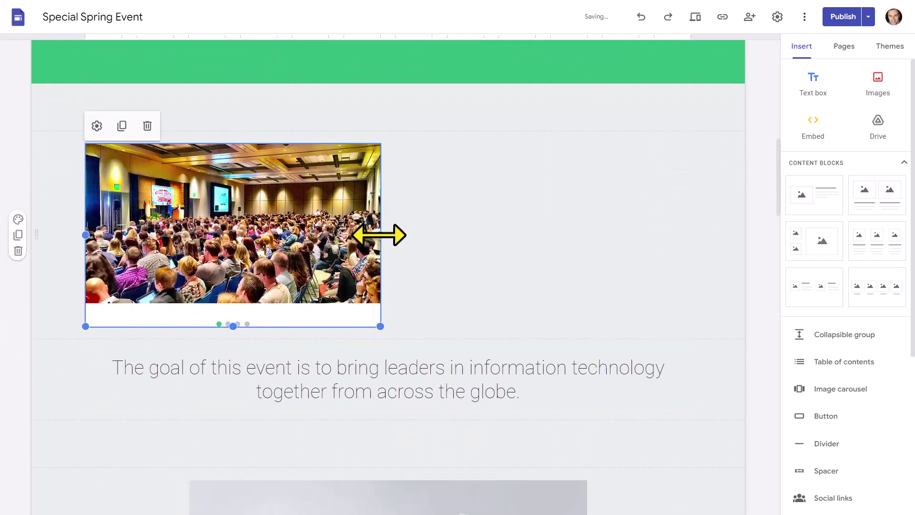
left_click_drag(380, 235, 705, 243)
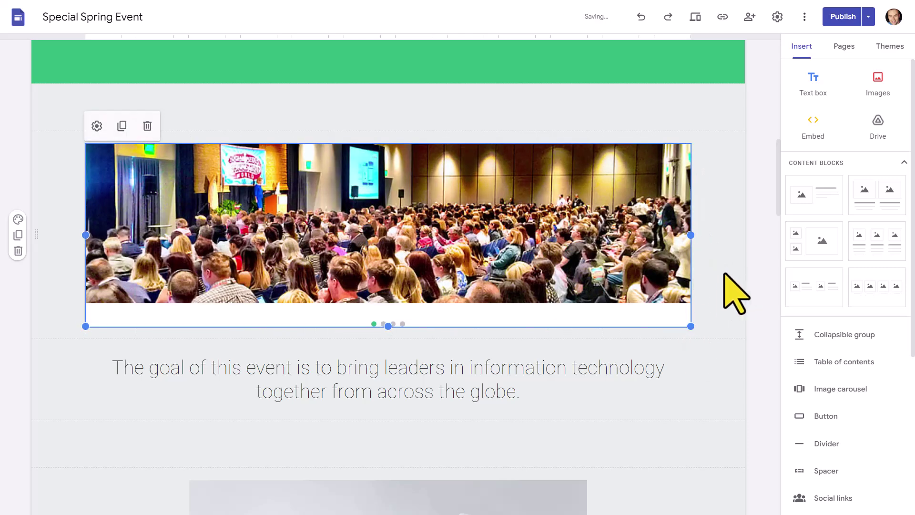
left_click(765, 265)
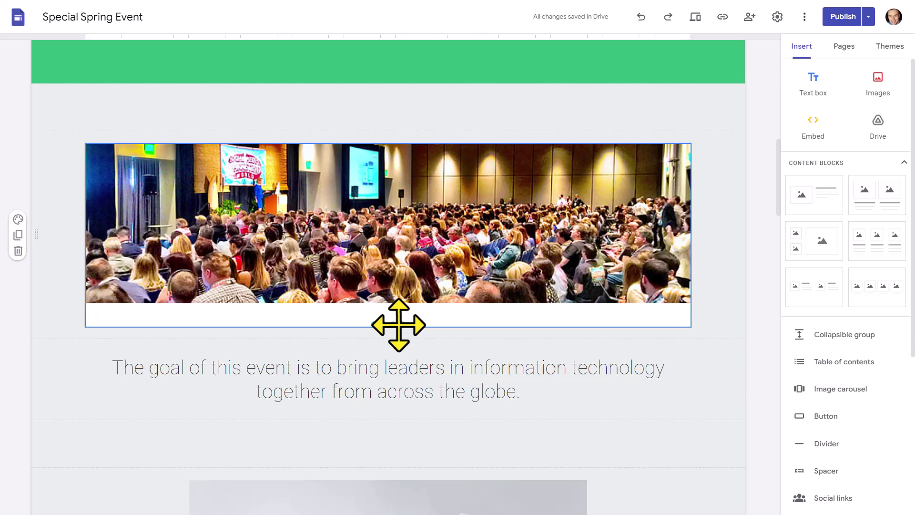
Set the carousel to hide dots and captions, rotate automatically, and use Slow transitions.
left_click(497, 243)
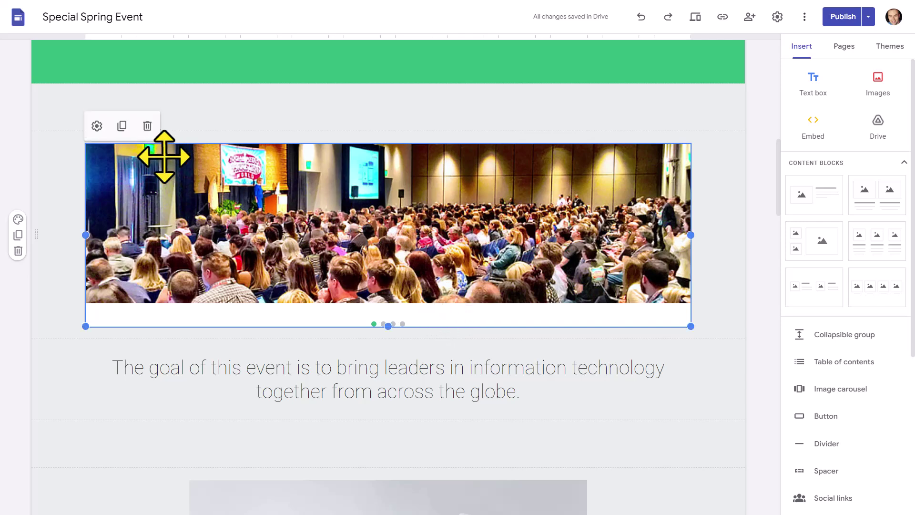
left_click(96, 127)
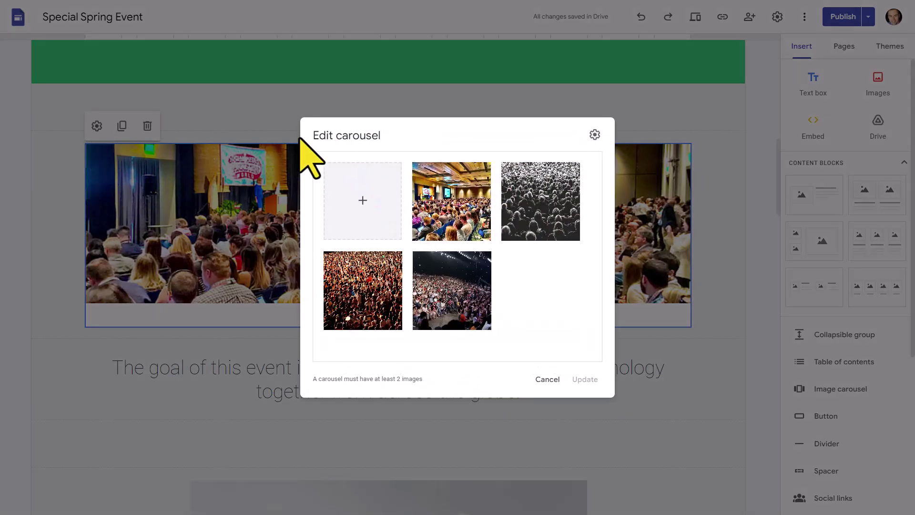
left_click(595, 134)
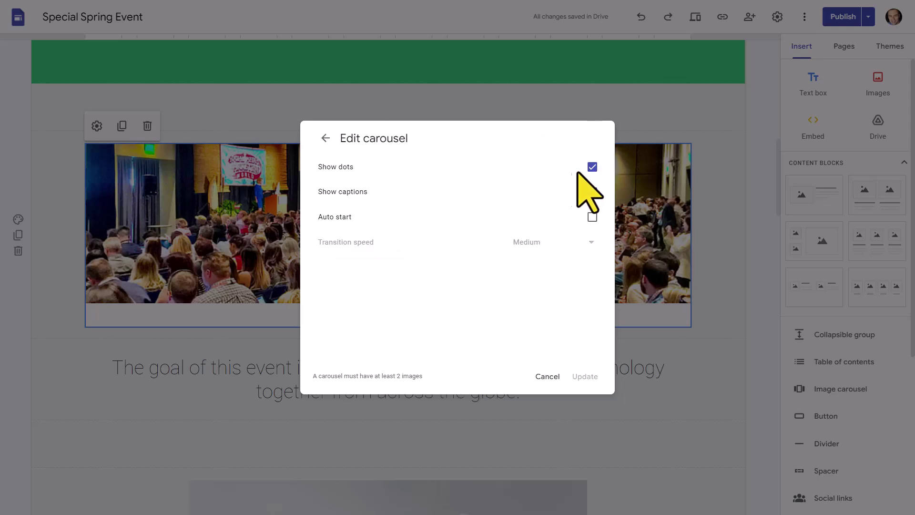
left_click(592, 168)
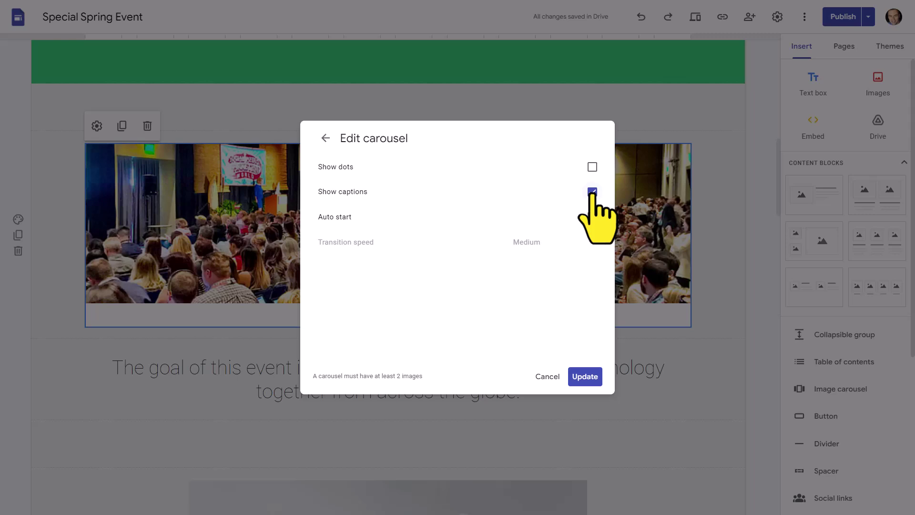
left_click(592, 192)
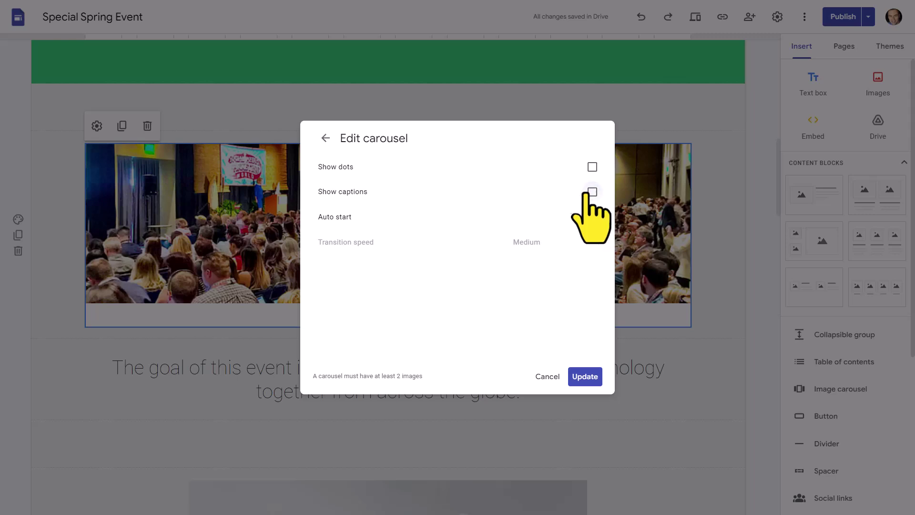
left_click(593, 216)
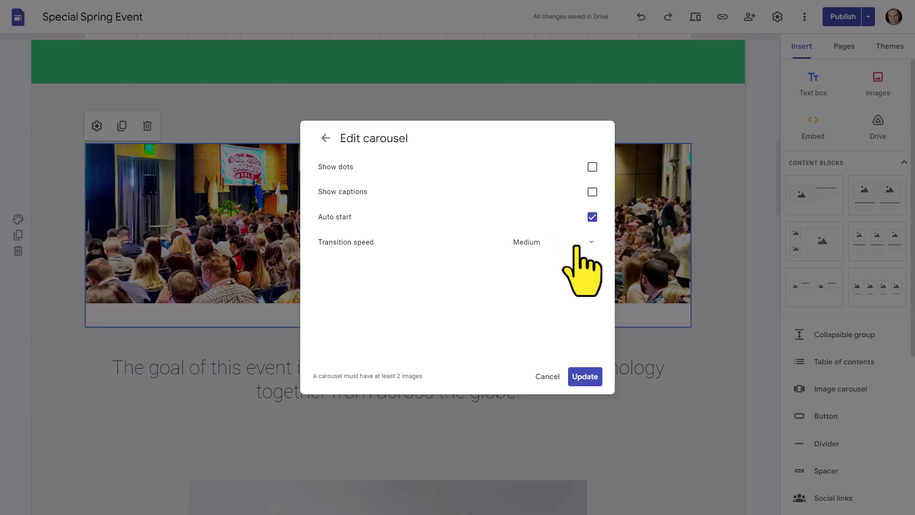
left_click(593, 243)
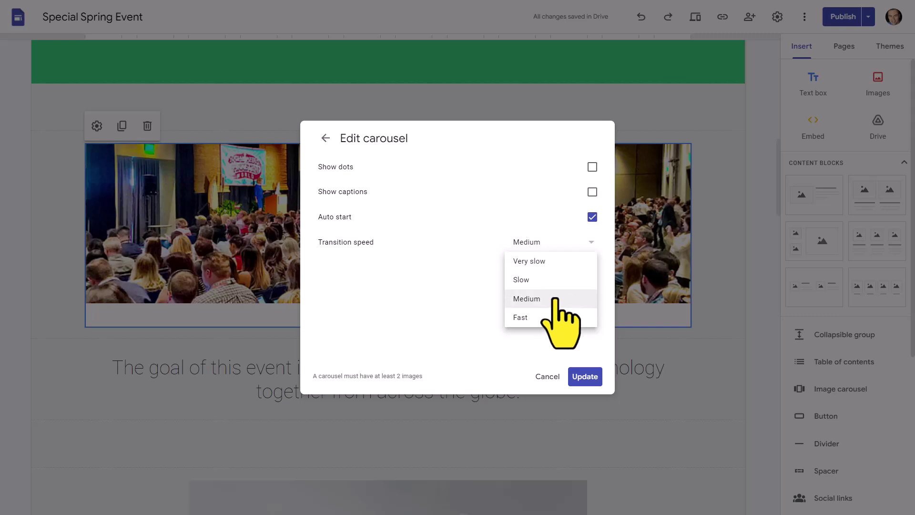
left_click(521, 279)
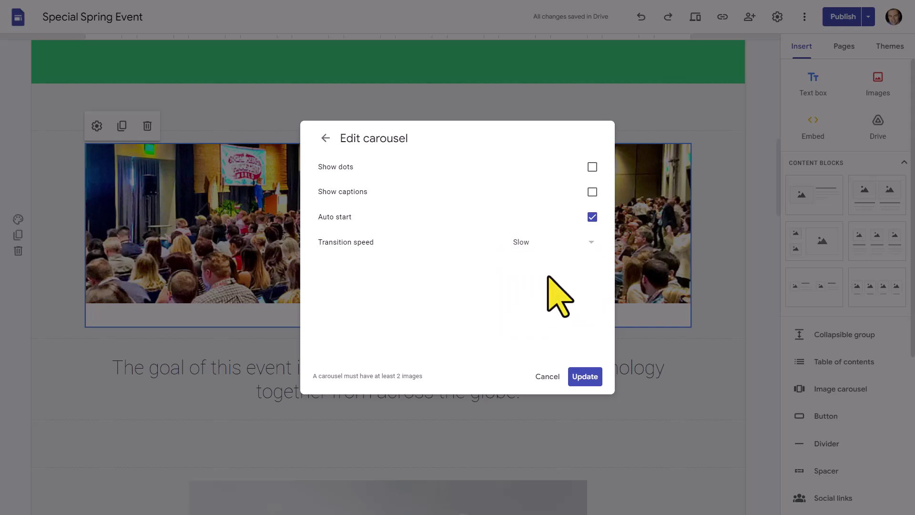
left_click(585, 375)
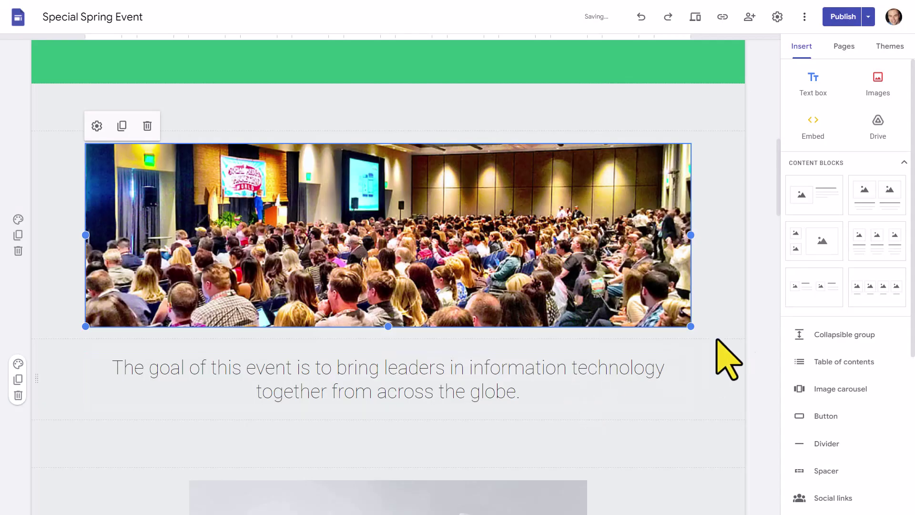
Check the carousel selection on the page, then publish the site.
left_click(758, 286)
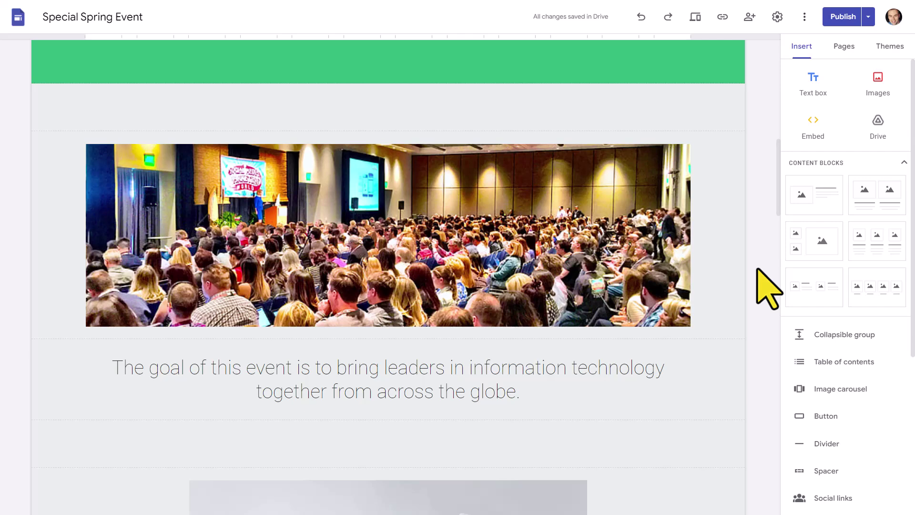
left_click(380, 190)
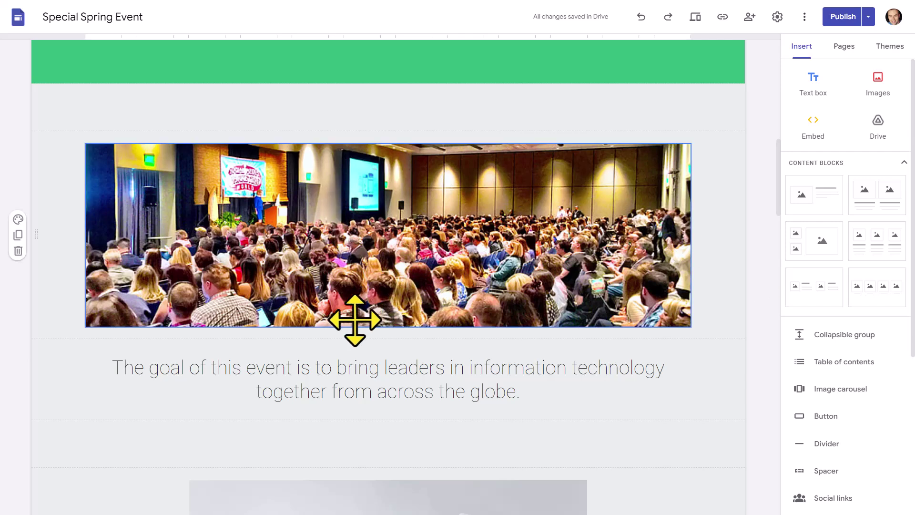
left_click(727, 127)
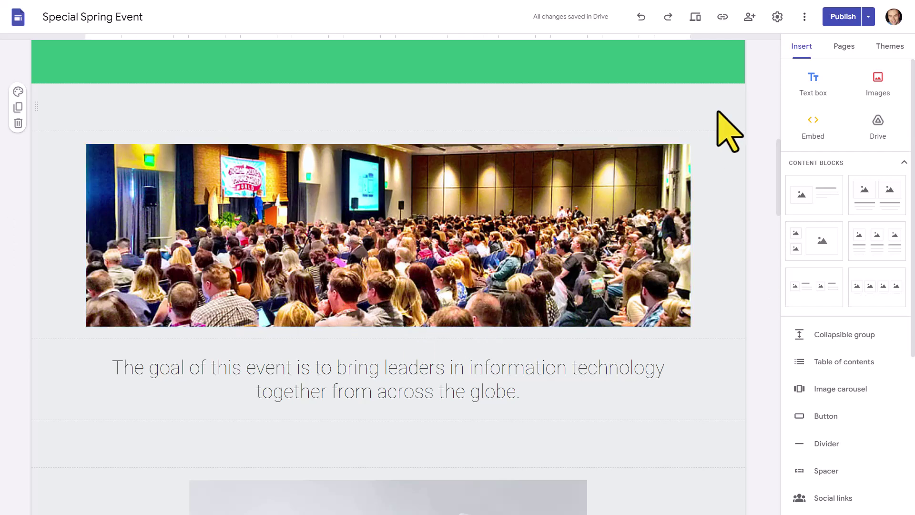
left_click(842, 16)
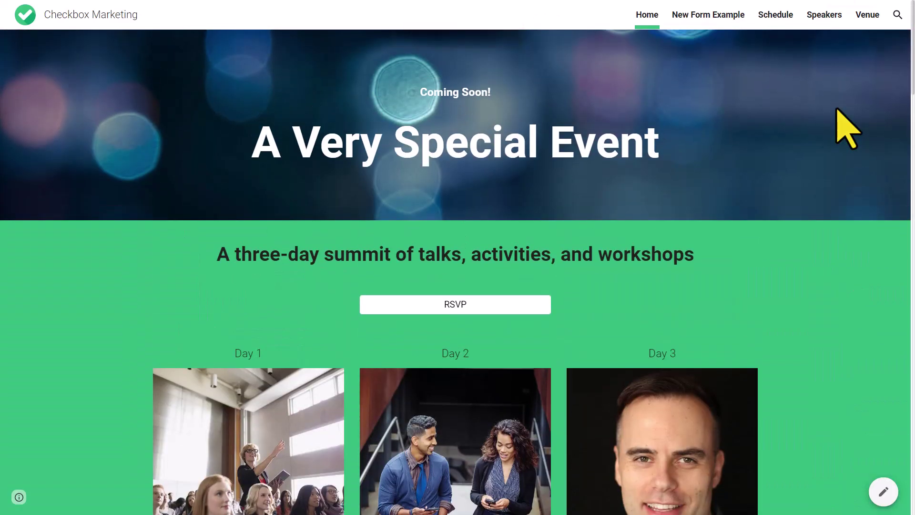
scroll(848, 128, "down", 5)
scroll(847, 128, "down", 5)
scroll(848, 128, "down", 3)
scroll(847, 127, "up", 2)
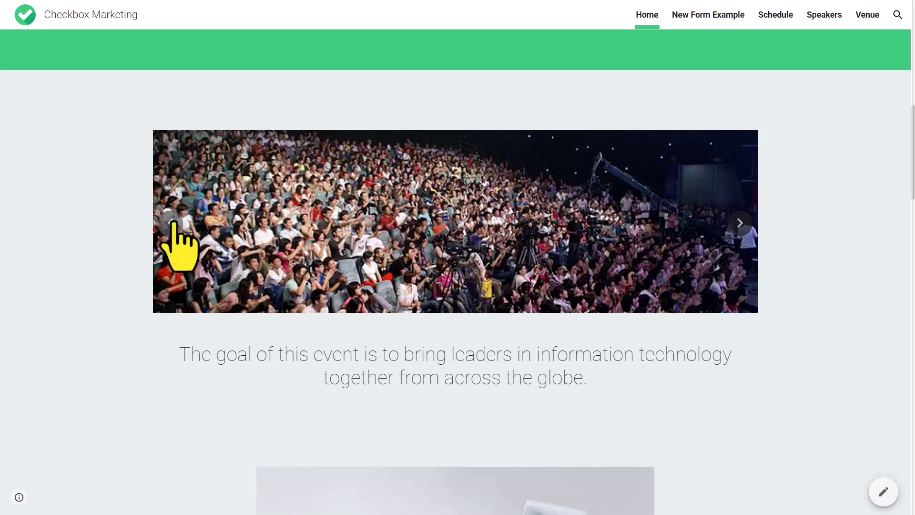
Cycle back and forth through the audience photos with the carousel's left and right arrows.
left_click(740, 223)
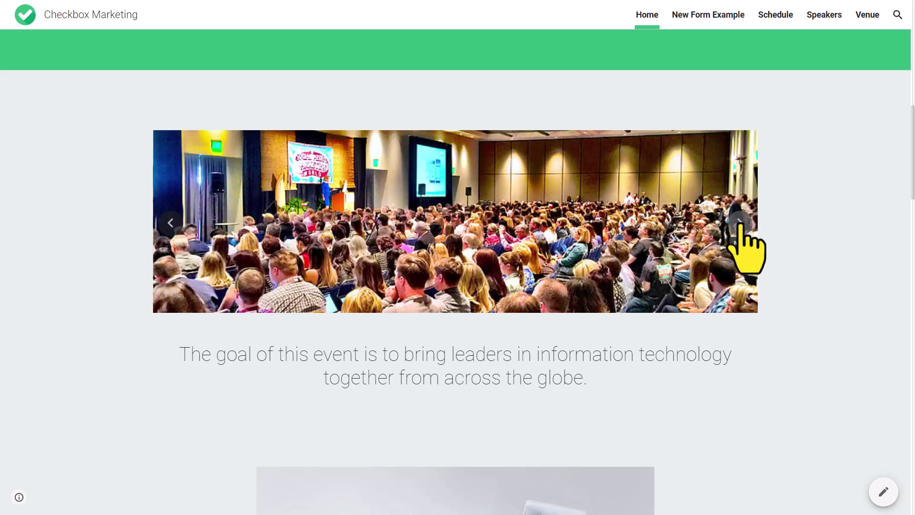
left_click(171, 223)
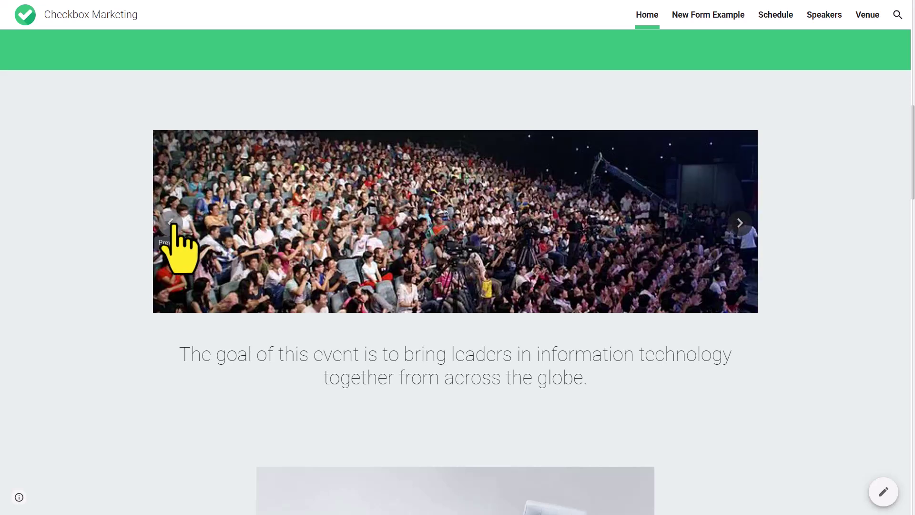
left_click(172, 224)
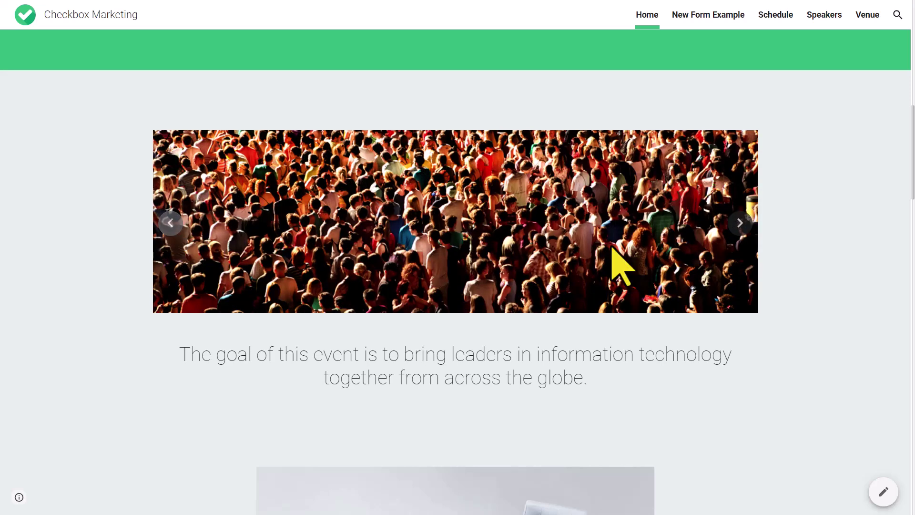
left_click(740, 224)
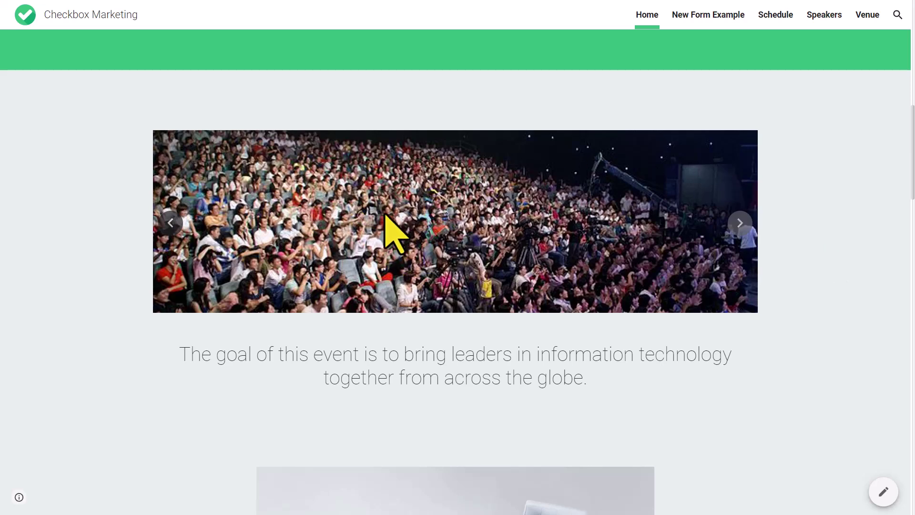
left_click(171, 223)
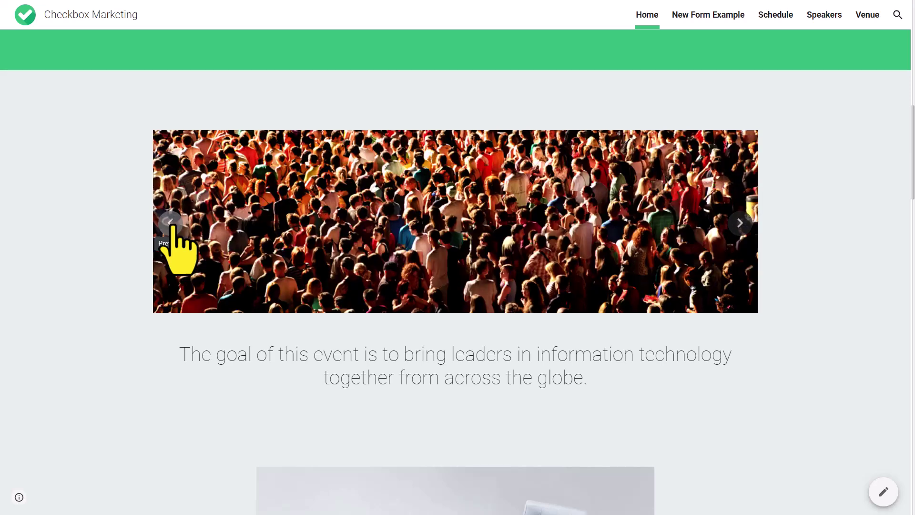
left_click(741, 223)
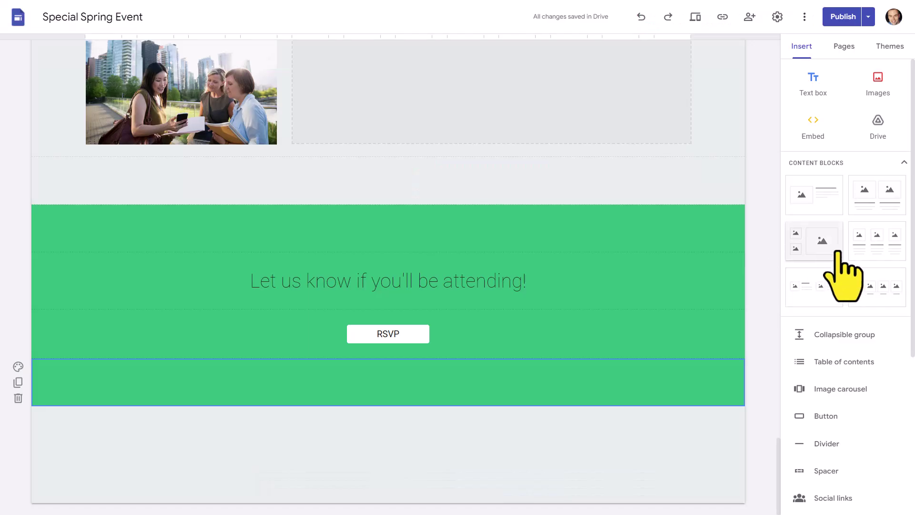
scroll(840, 251, "down", 2)
scroll(840, 265, "up", 2)
scroll(846, 274, "up", 1)
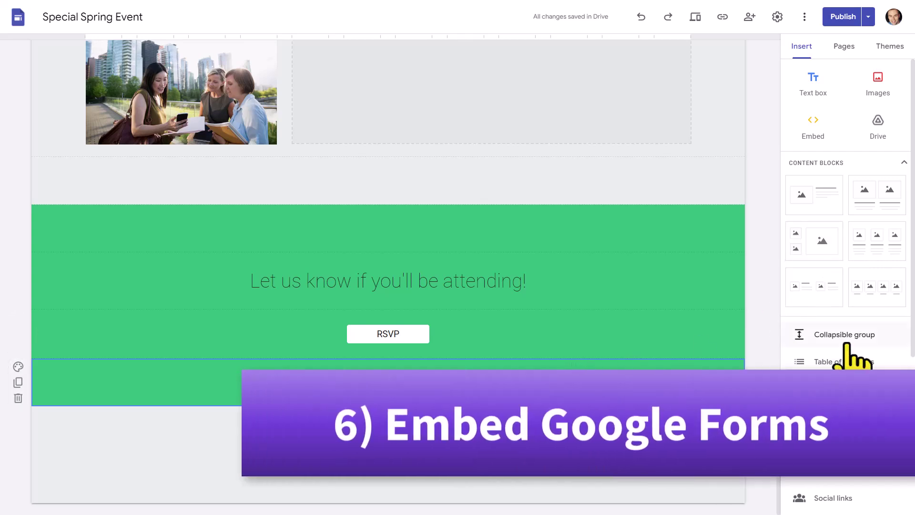
scroll(868, 314, "down", 4)
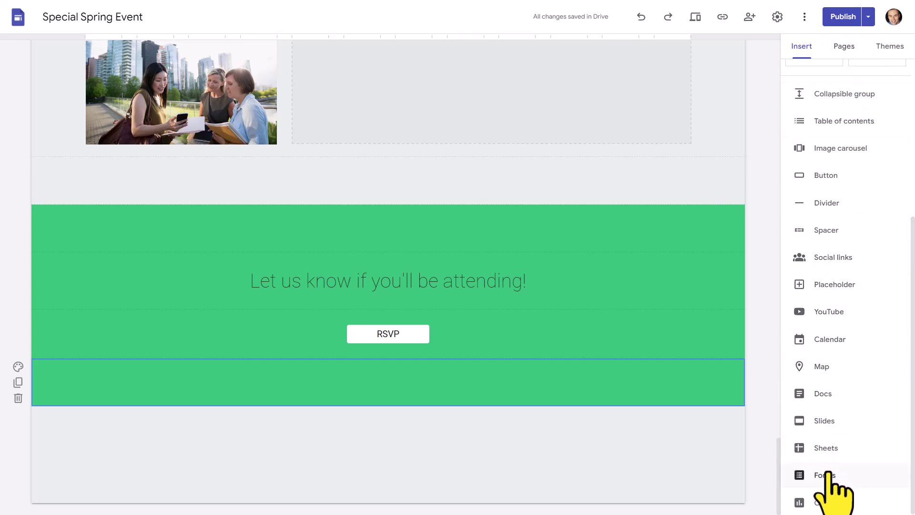
Insert the 'How Can I Help You?' Google Form from the Forms option below RSVP.
left_click(825, 475)
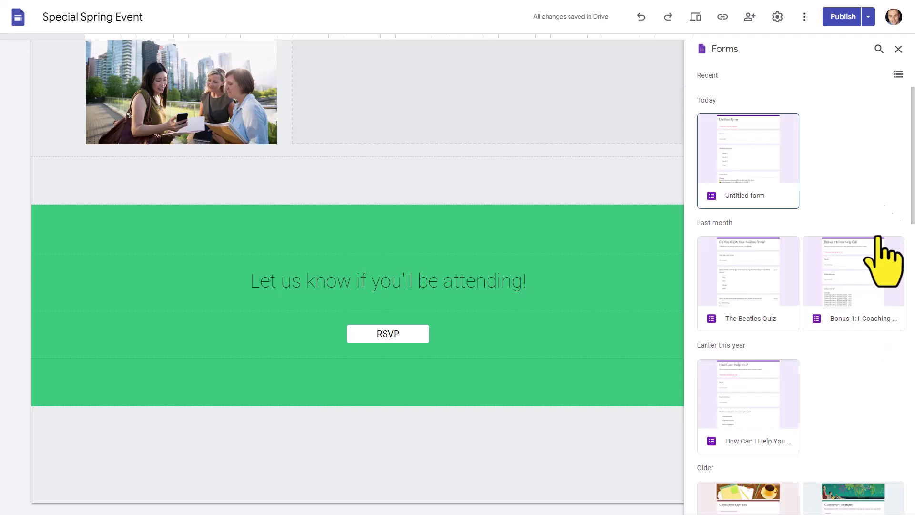
scroll(855, 179, "down", 5)
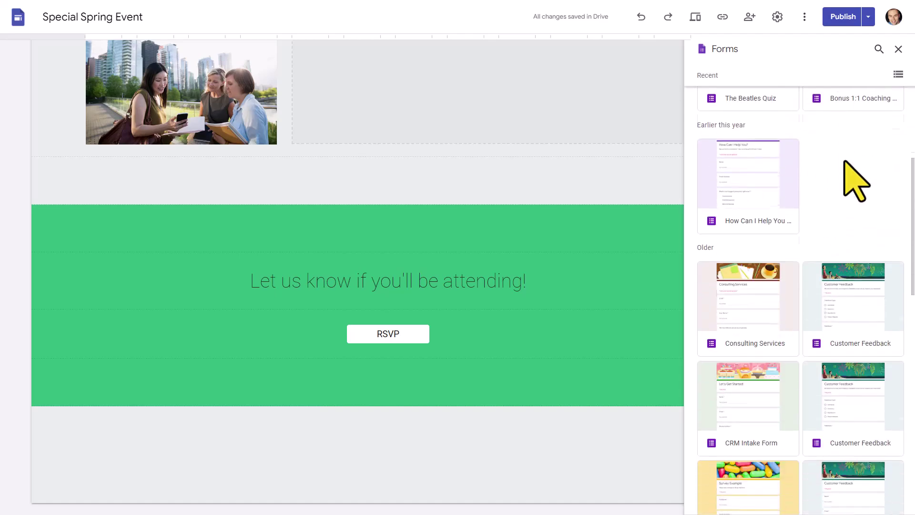
scroll(855, 179, "down", 5)
scroll(856, 179, "down", 5)
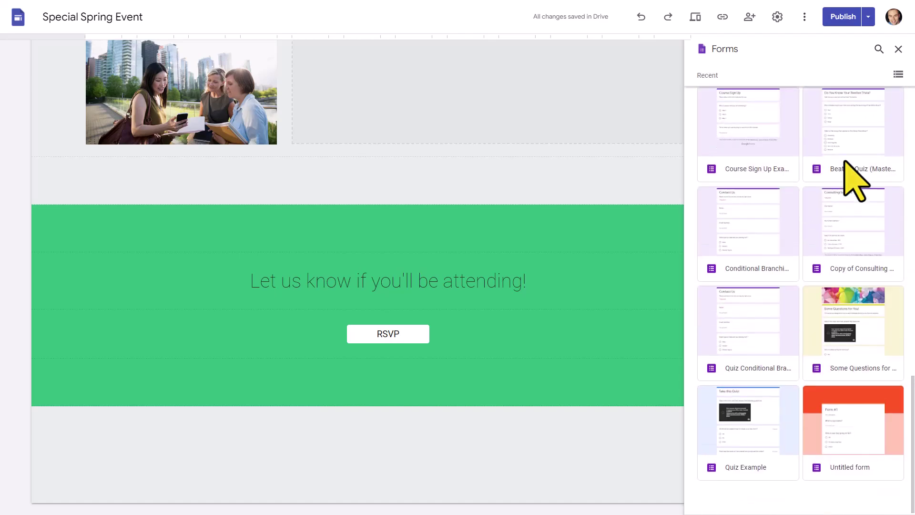
scroll(856, 179, "down", 5)
scroll(856, 179, "up", 10)
scroll(855, 178, "up", 5)
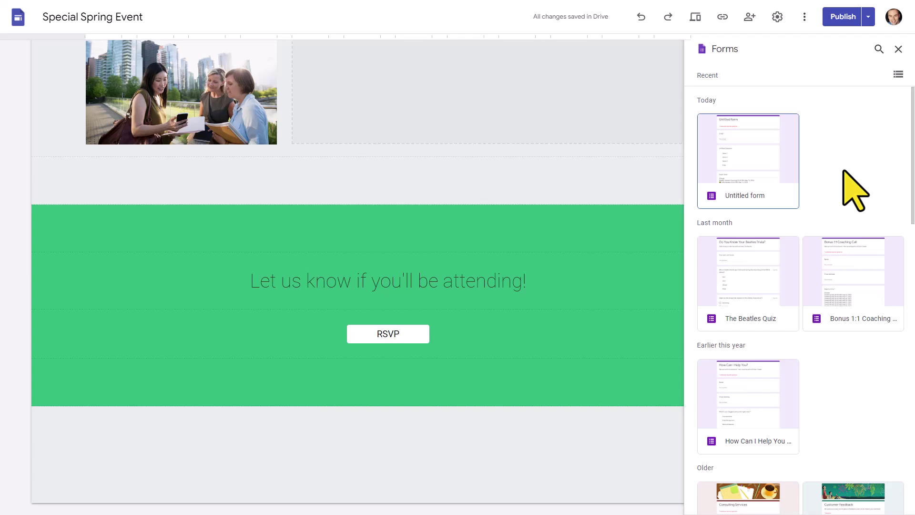
scroll(855, 189, "down", 3)
scroll(855, 190, "down", 3)
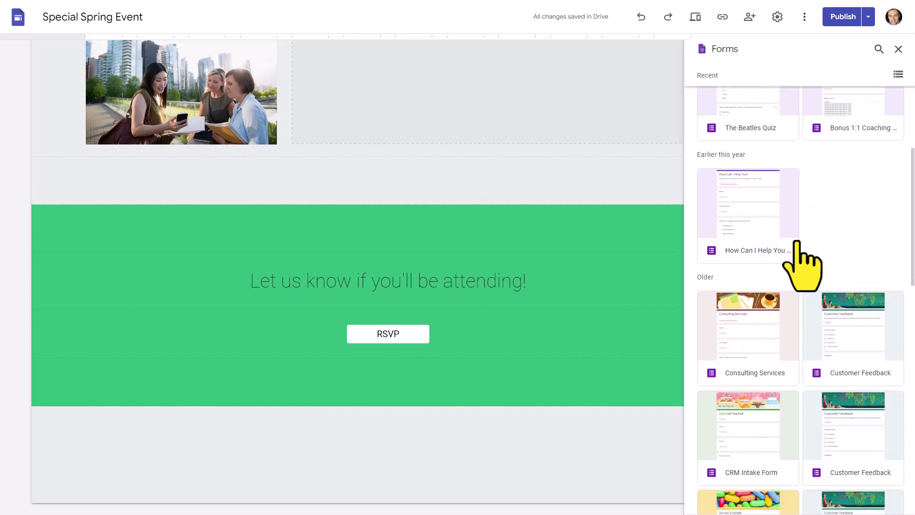
left_click(757, 215)
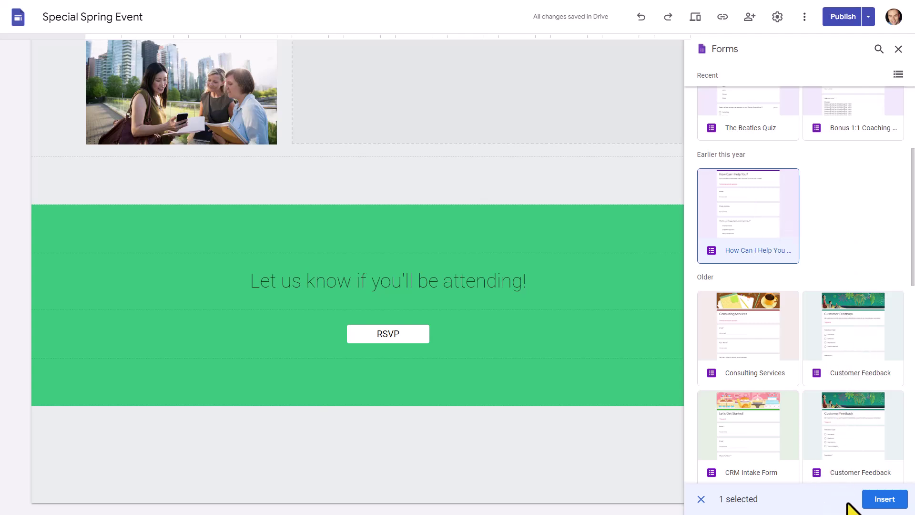
left_click(885, 499)
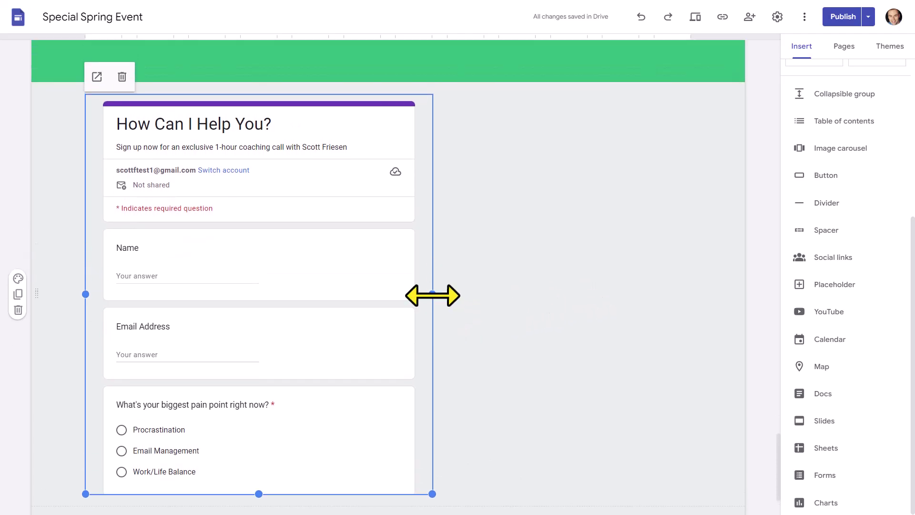
Widen the embedded form to the page edge, then reselect the form and its section.
left_click_drag(432, 295, 691, 294)
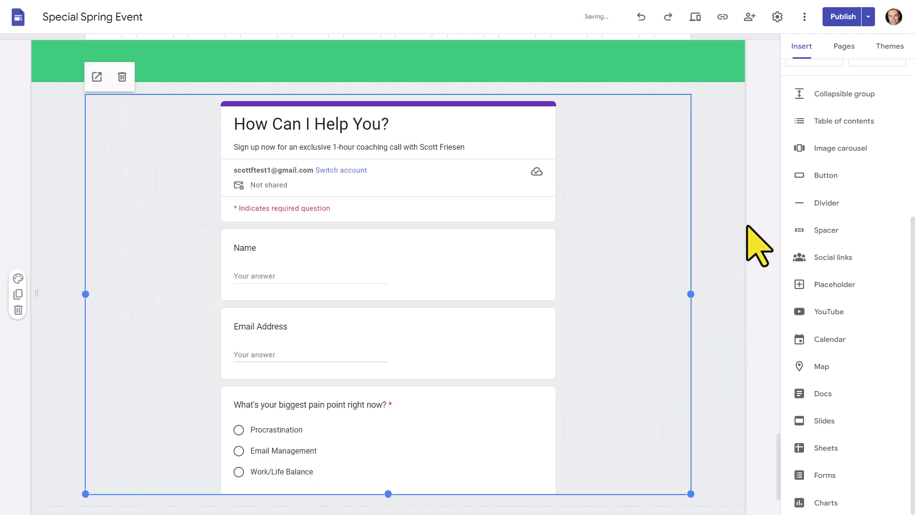
left_click(760, 236)
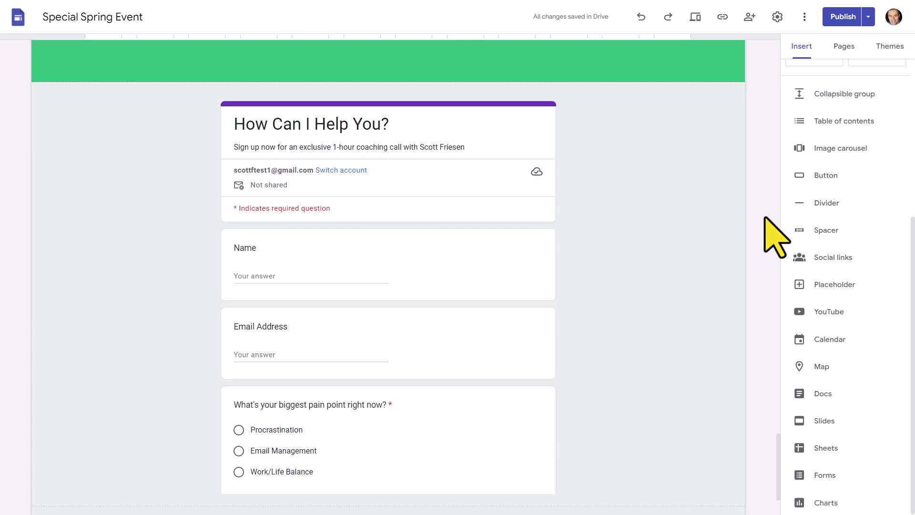
mouse_move(389, 294)
scroll(732, 271, "down", 2)
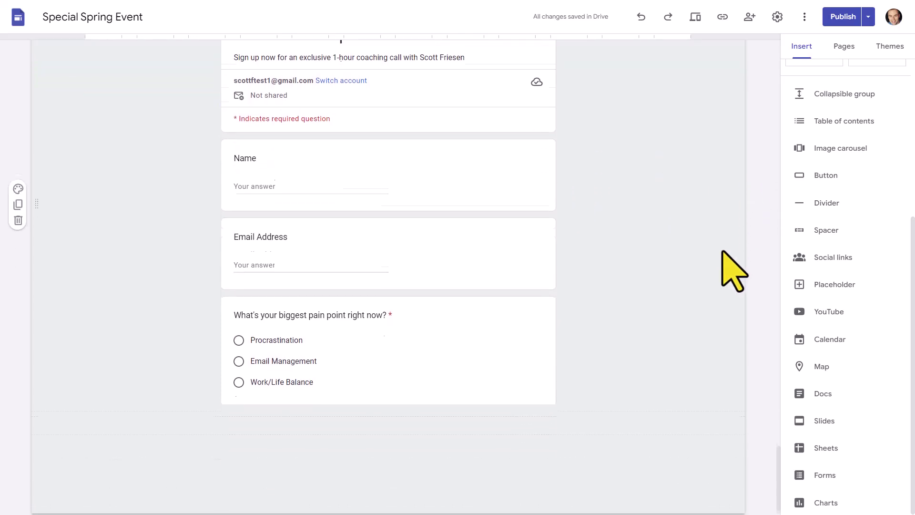
scroll(734, 270, "up", 2)
scroll(733, 271, "up", 2)
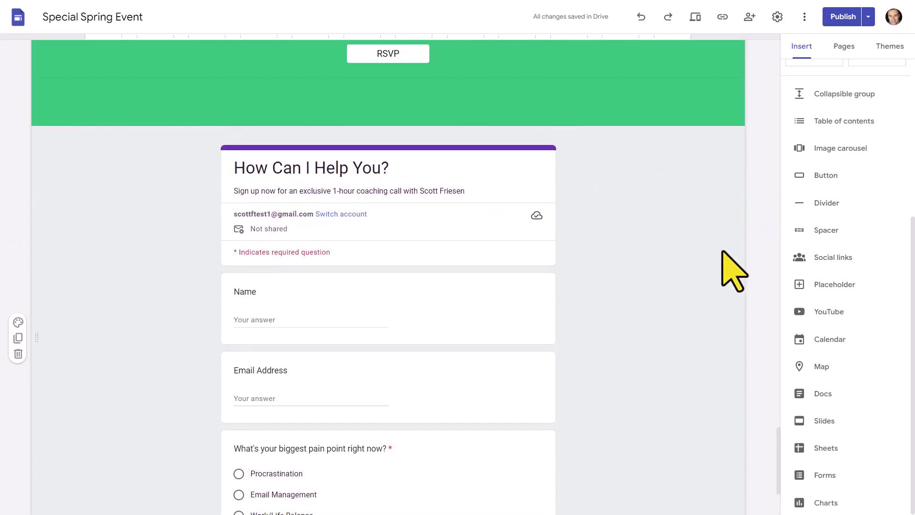
left_click(733, 270)
scroll(687, 258, "down", 2)
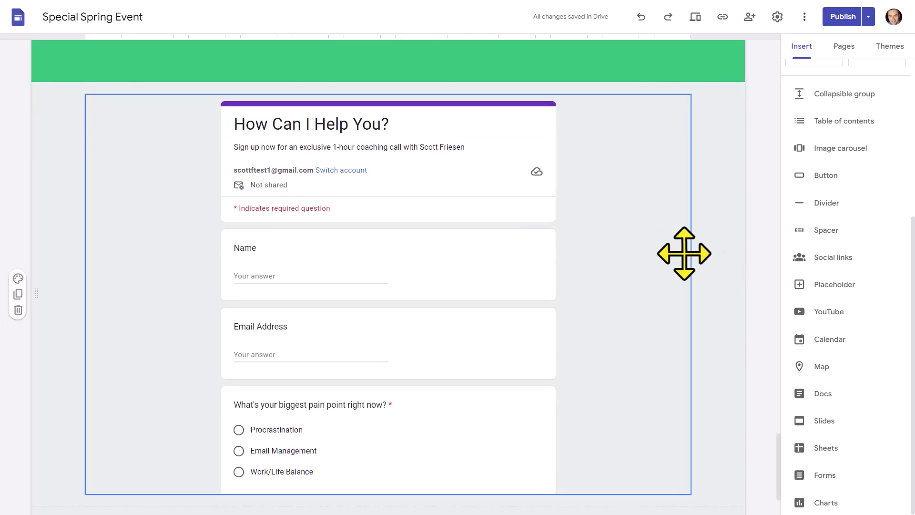
scroll(668, 262, "down", 1)
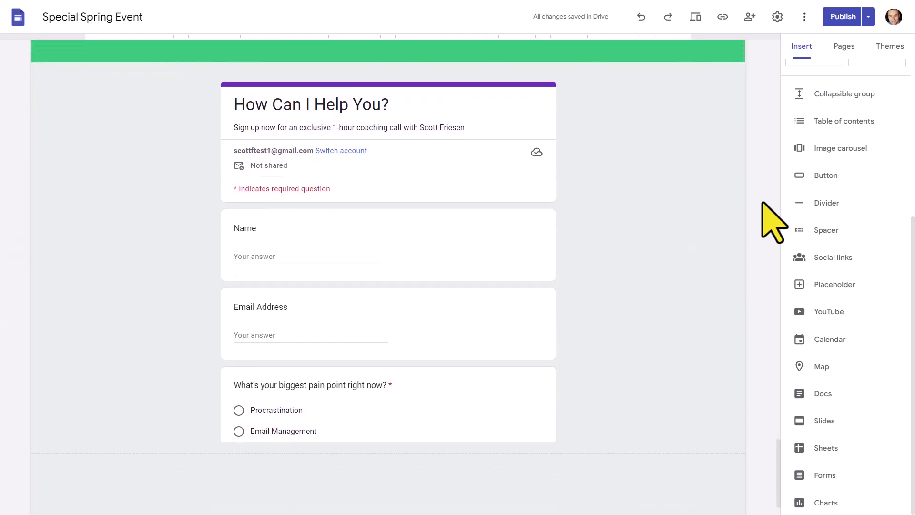
left_click(545, 214)
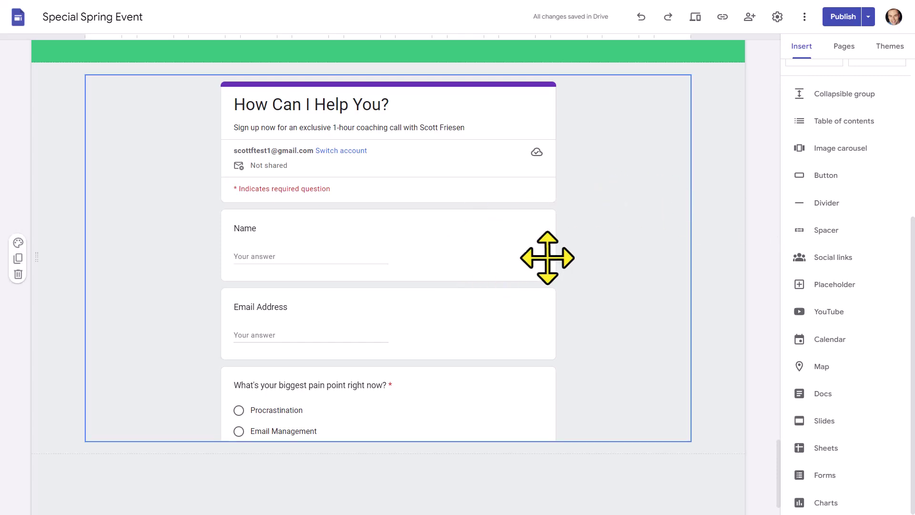
left_click(632, 240)
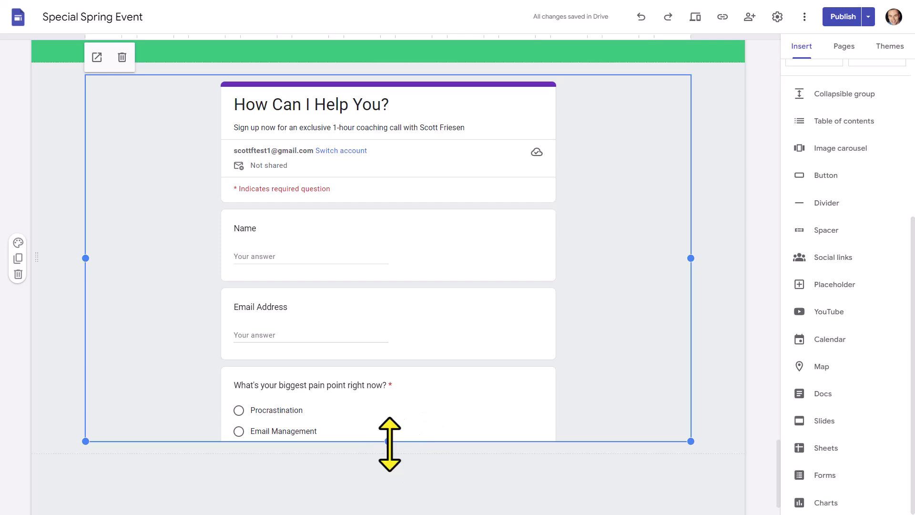
Make the embedded form taller so every pain-point choice shows, then deselect it.
left_click(730, 315)
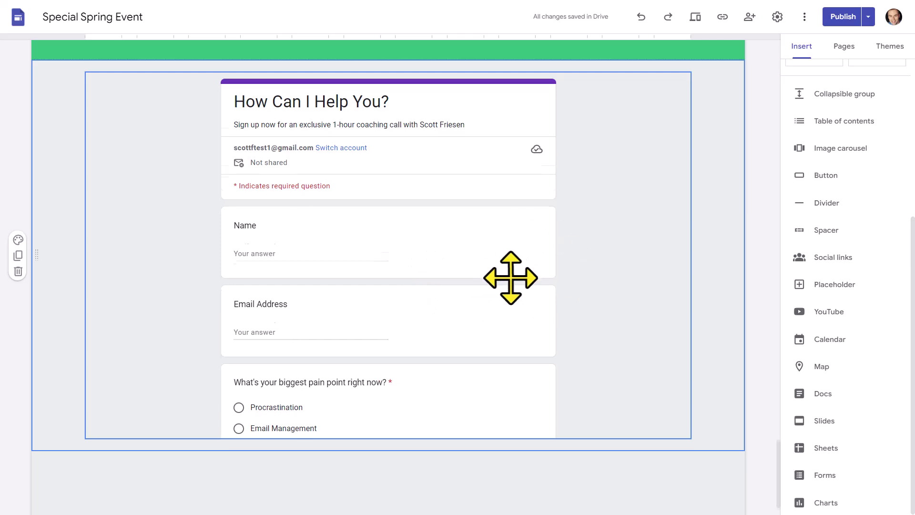
scroll(458, 300, "down", 1)
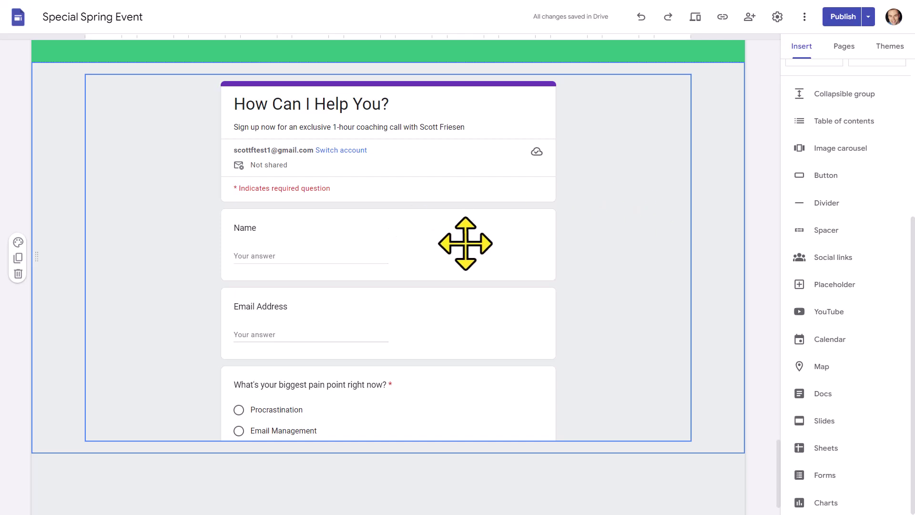
scroll(466, 244, "down", 1)
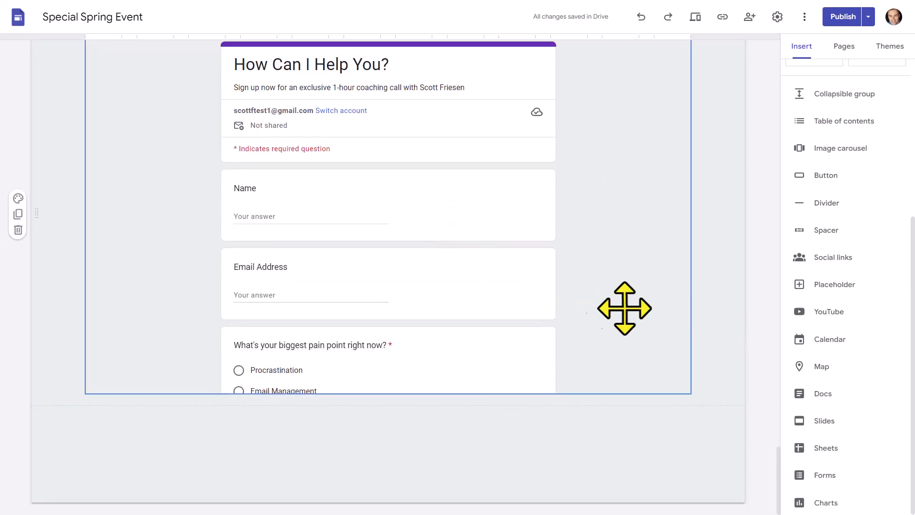
left_click(450, 293)
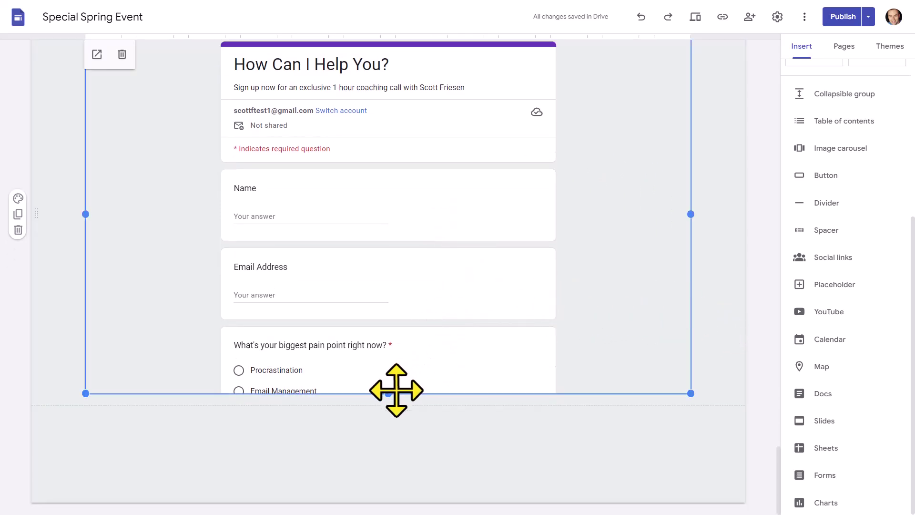
left_click_drag(388, 393, 401, 493)
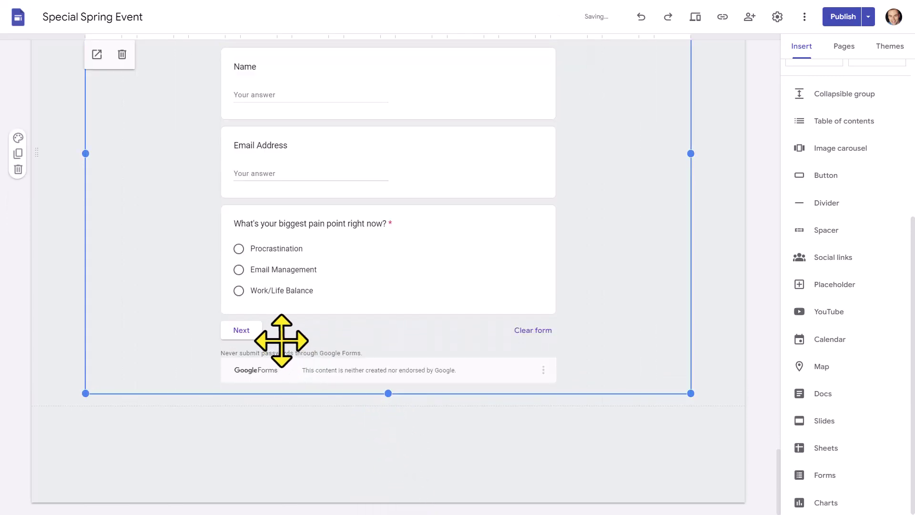
left_click(733, 249)
scroll(709, 266, "up", 5)
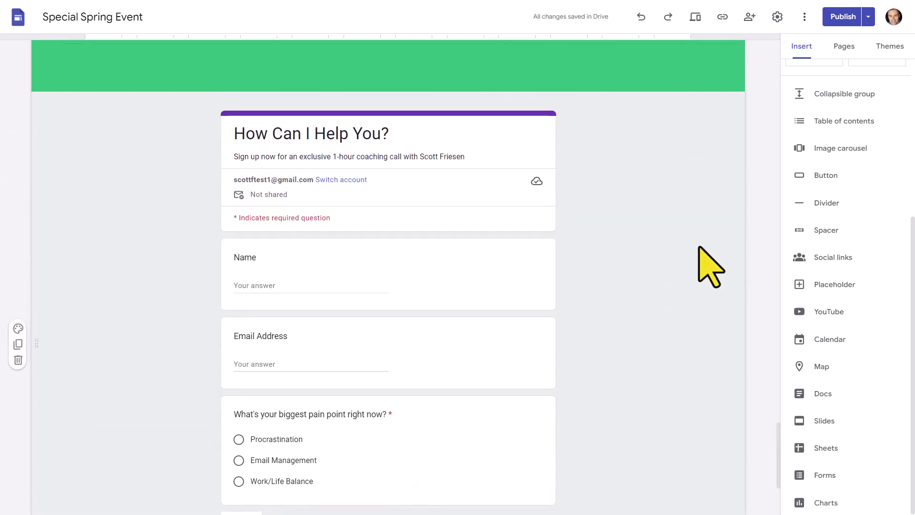
left_click(644, 222)
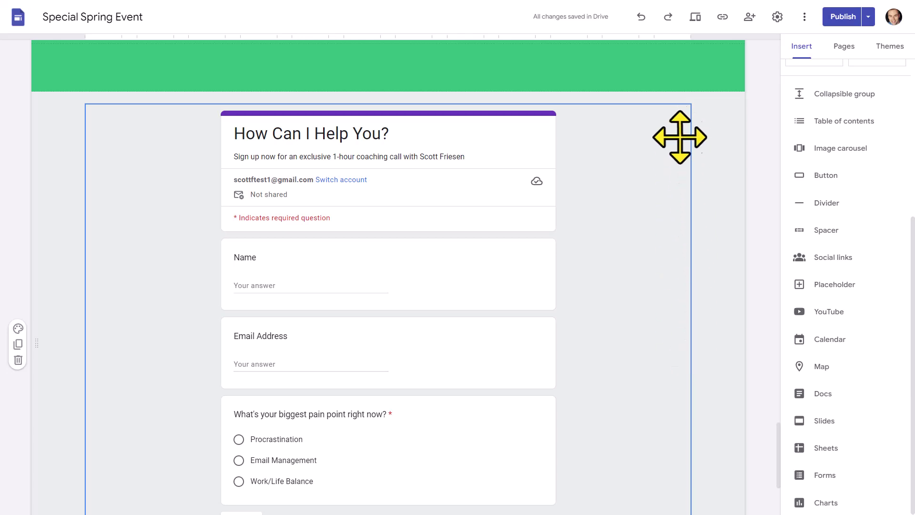
left_click(712, 204)
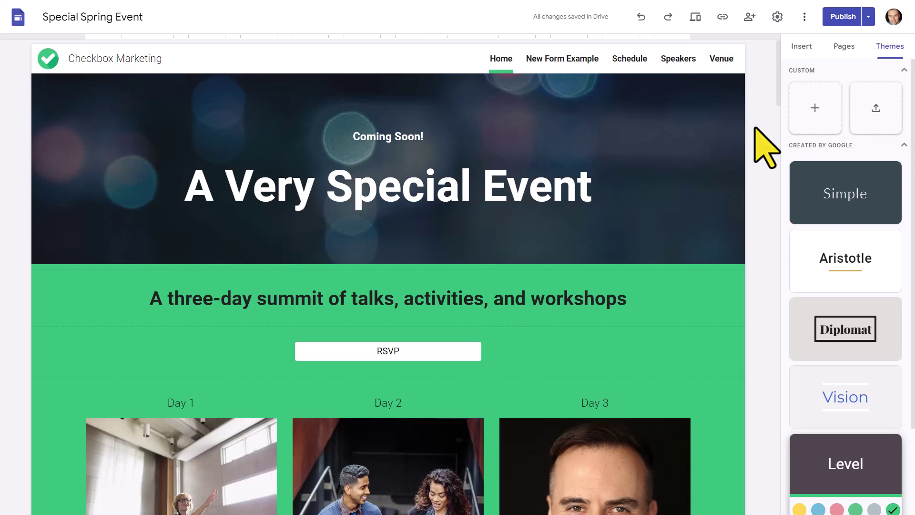
Open the Themes panel to list the custom and Google-made site themes.
left_click(593, 165)
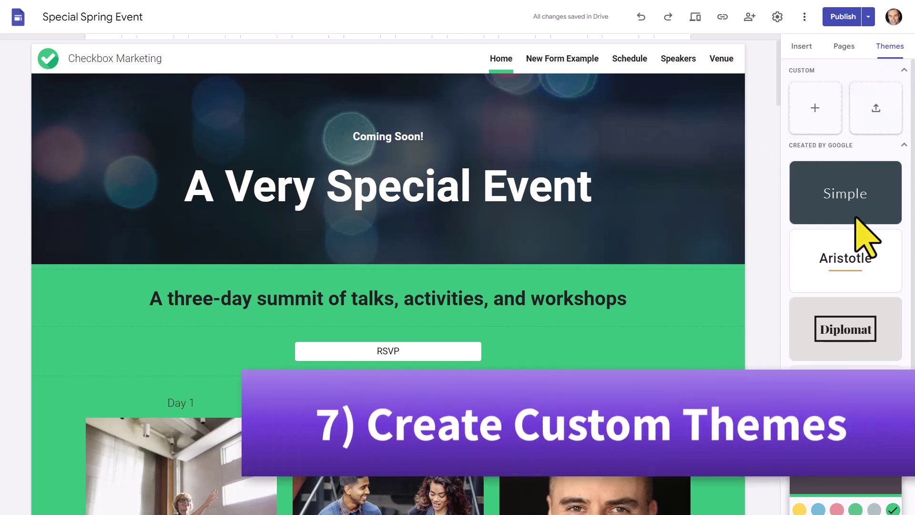
scroll(865, 221, "down", 2)
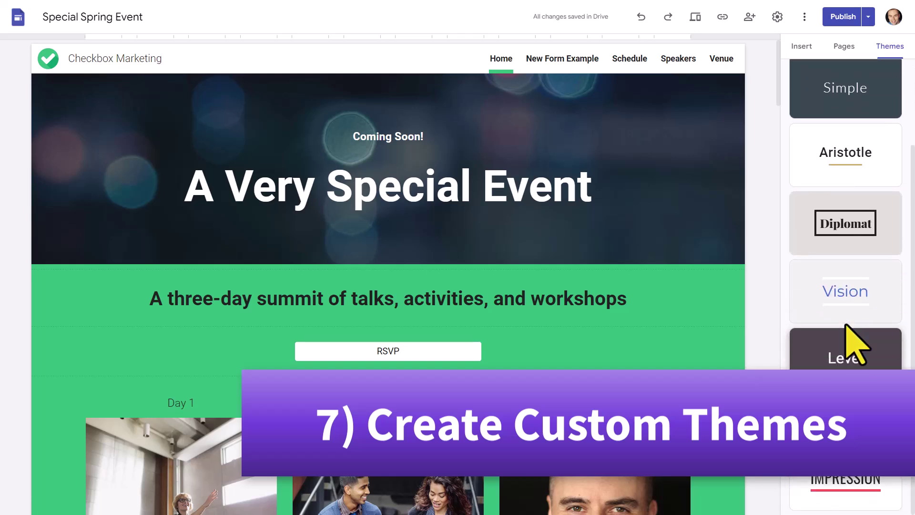
scroll(855, 343, "up", 2)
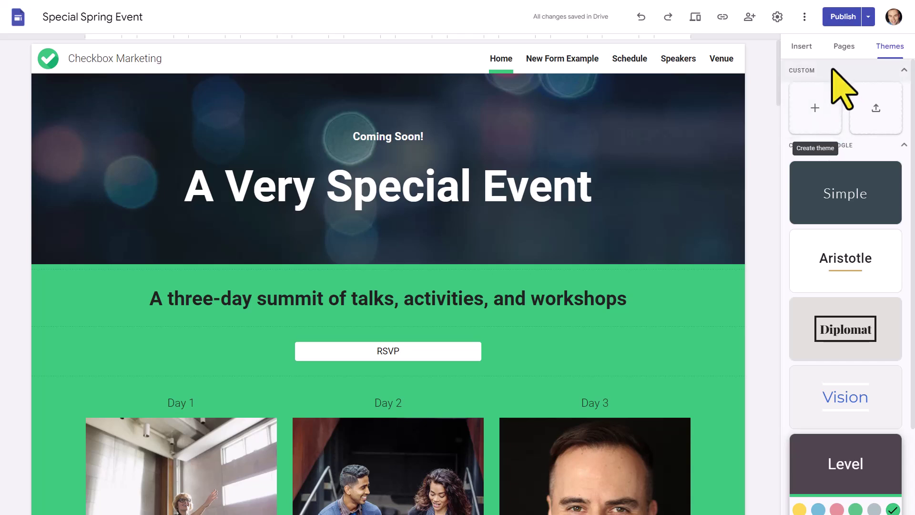
Start a custom theme named 'Event Theme' with the uploaded green check image as its logo.
left_click(816, 109)
type("Event Theme")
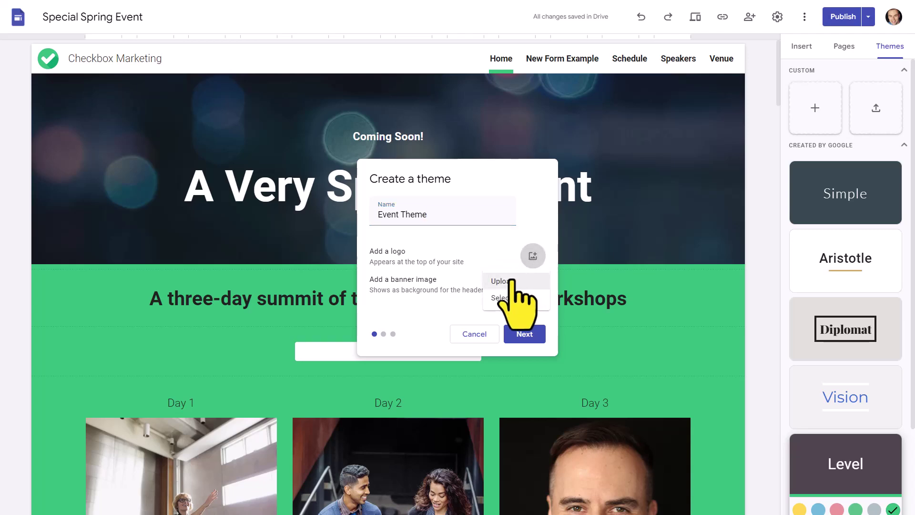
left_click(510, 282)
scroll(294, 294, "down", 5)
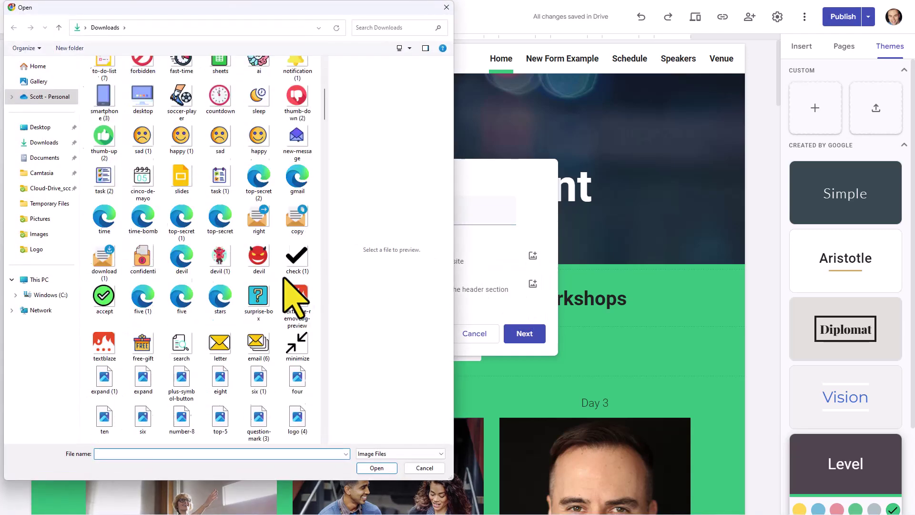
double_click(296, 338)
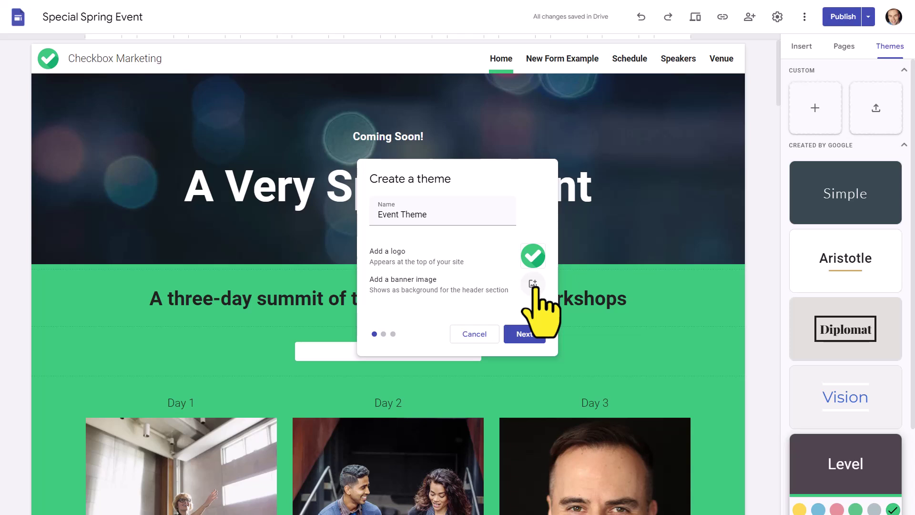
left_click(524, 334)
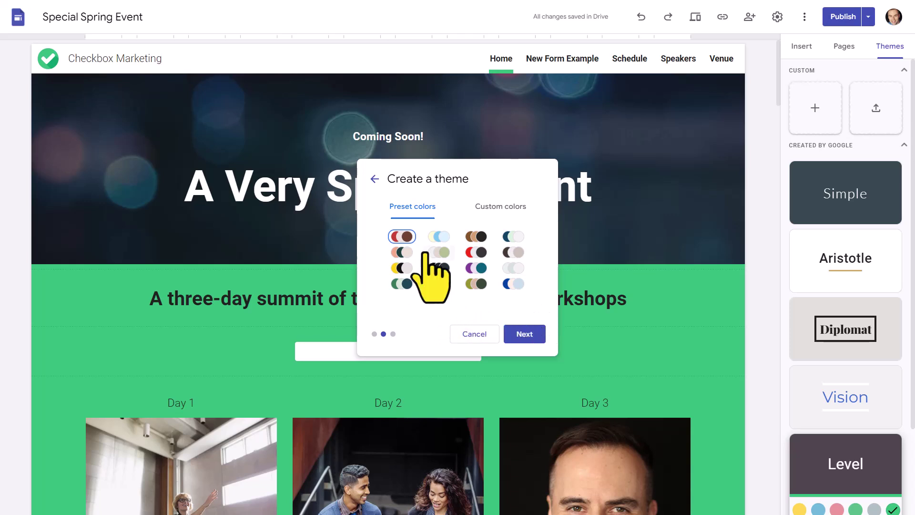
Set Event Theme's custom colours to light pink #F4CCCC and magenta #FF00FF.
left_click(501, 206)
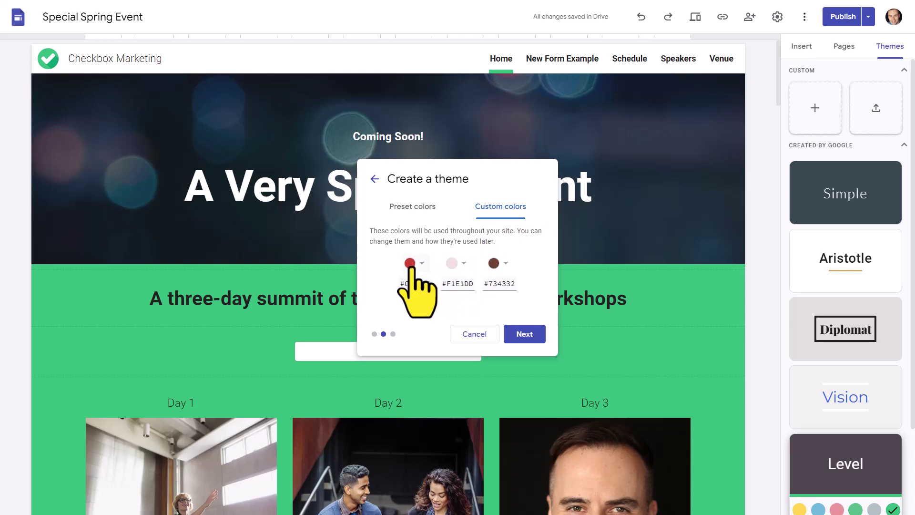
left_click(506, 263)
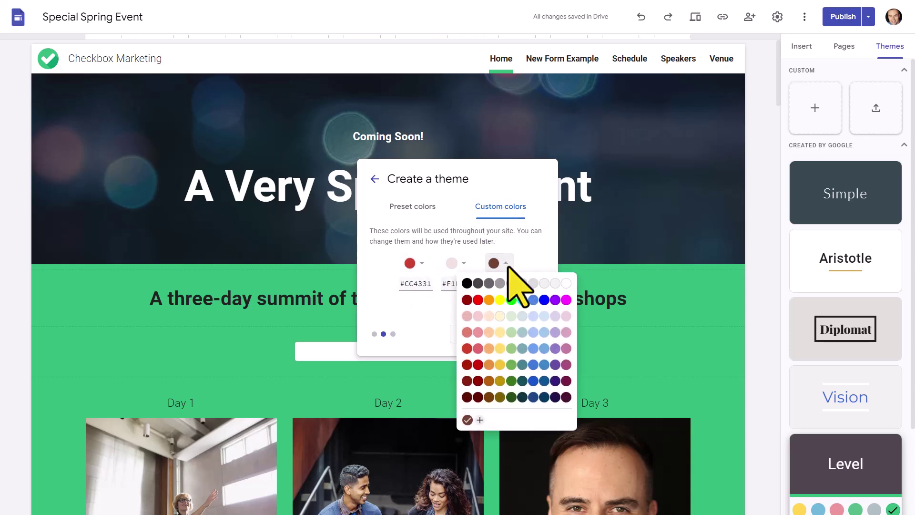
left_click(566, 299)
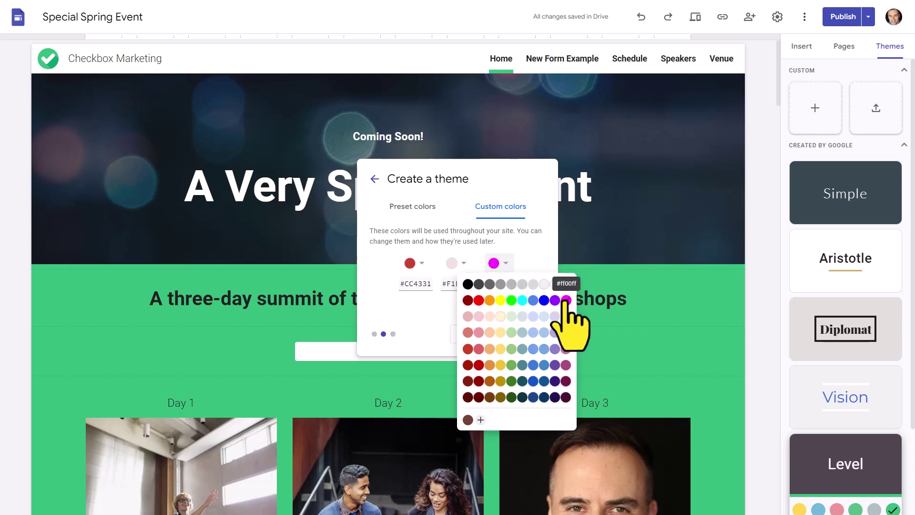
left_click(421, 265)
left_click(400, 315)
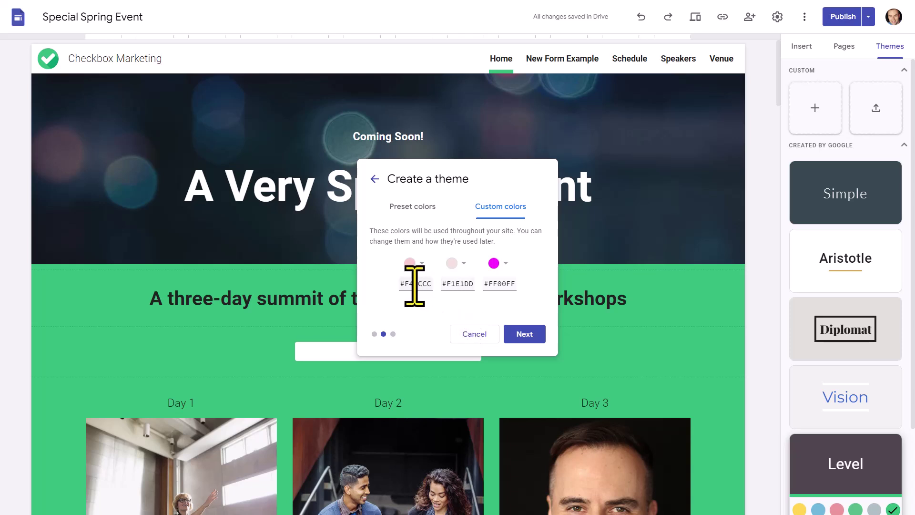
left_click(530, 334)
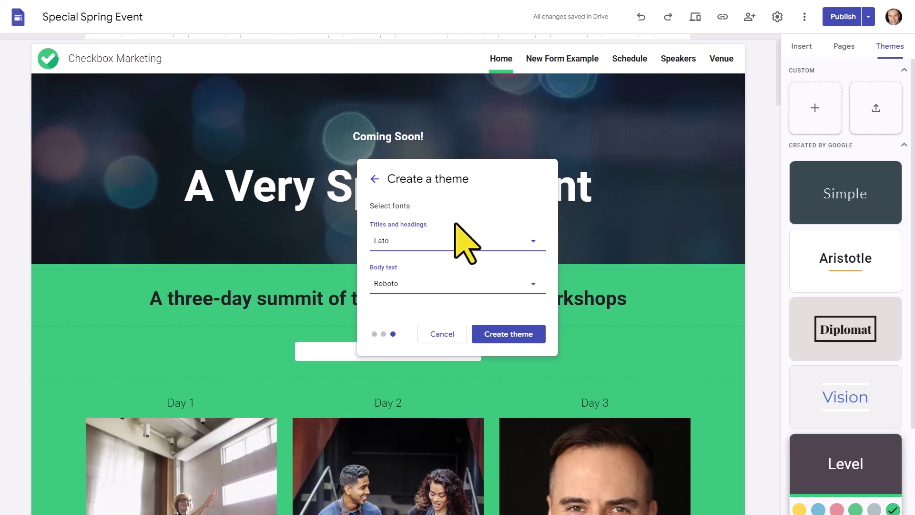
Use Impact for titles and headings, then create and apply Event Theme.
left_click(533, 241)
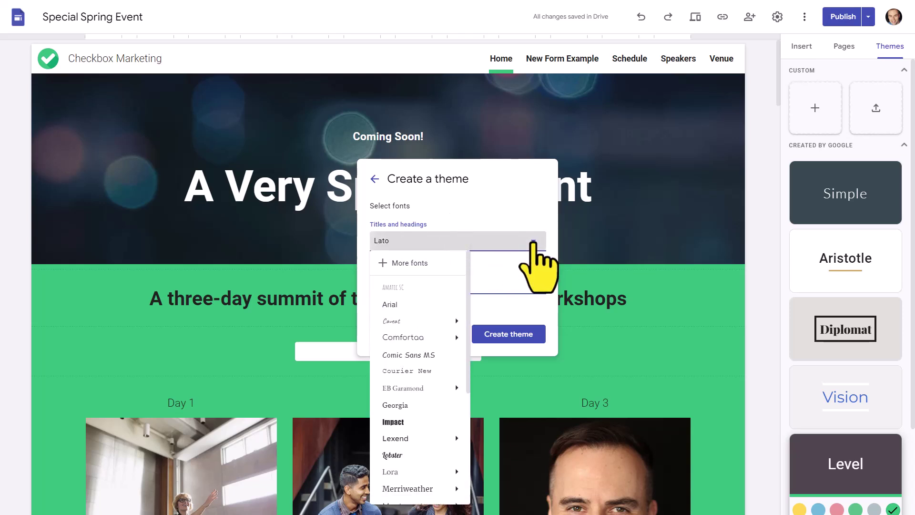
left_click(395, 422)
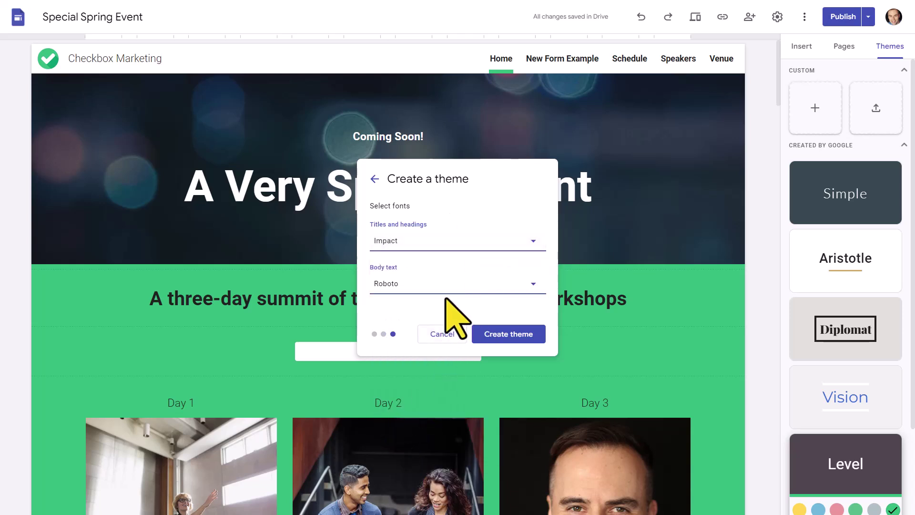
left_click(534, 283)
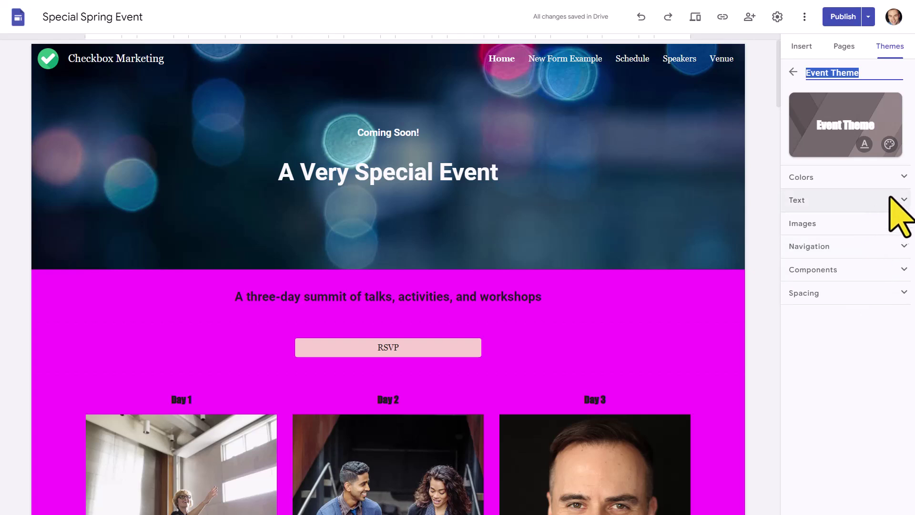
left_click(902, 177)
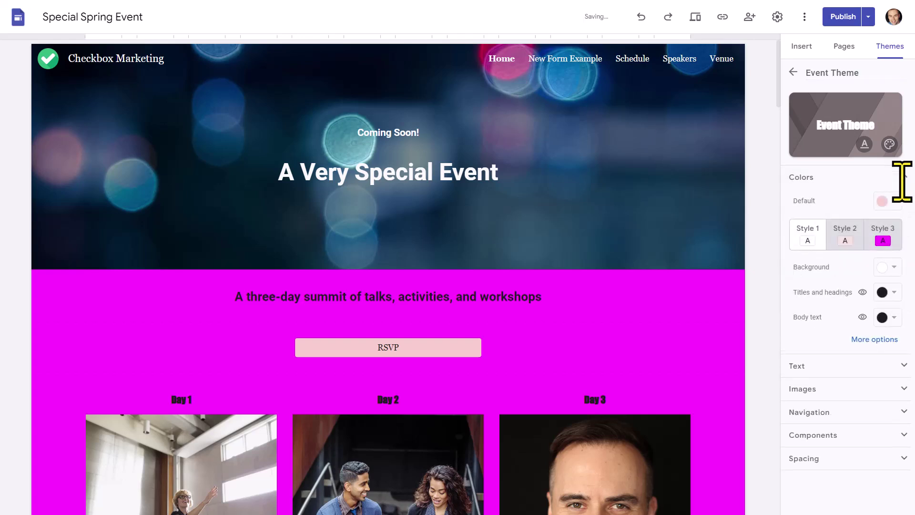
left_click(903, 177)
left_click(903, 224)
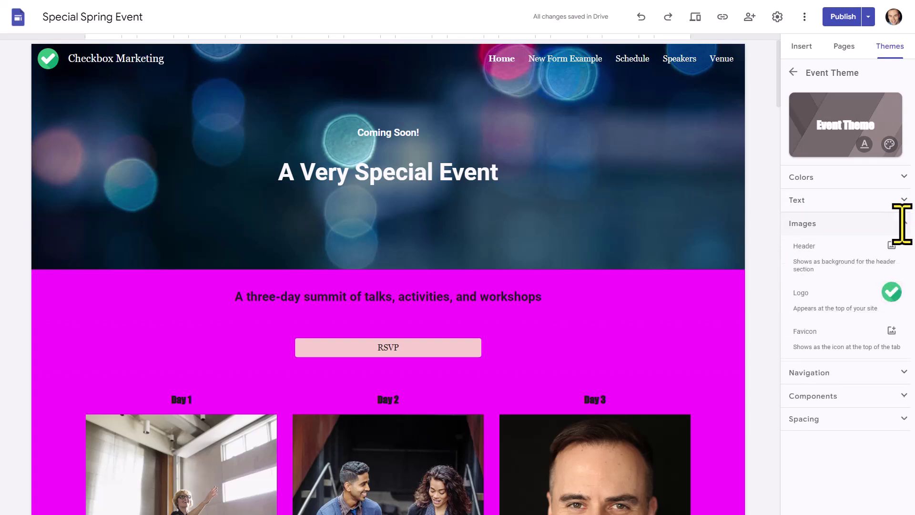
left_click(902, 246)
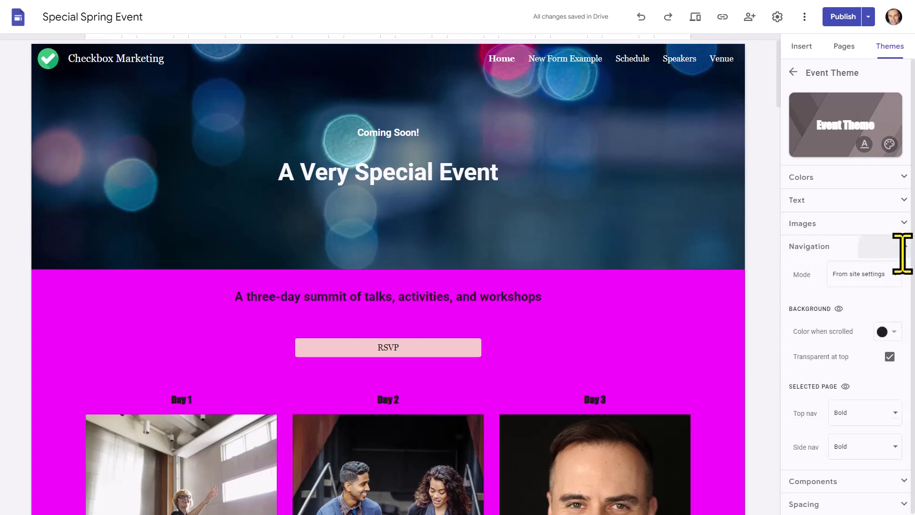
left_click(902, 247)
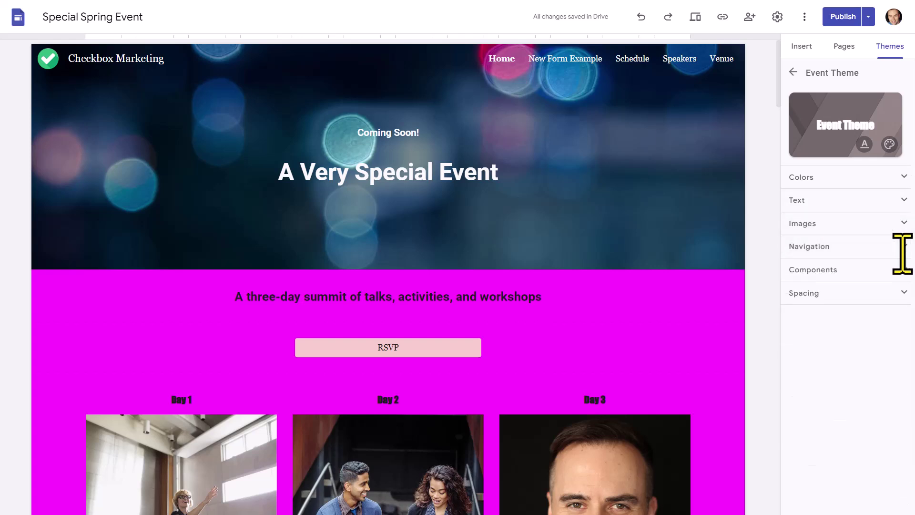